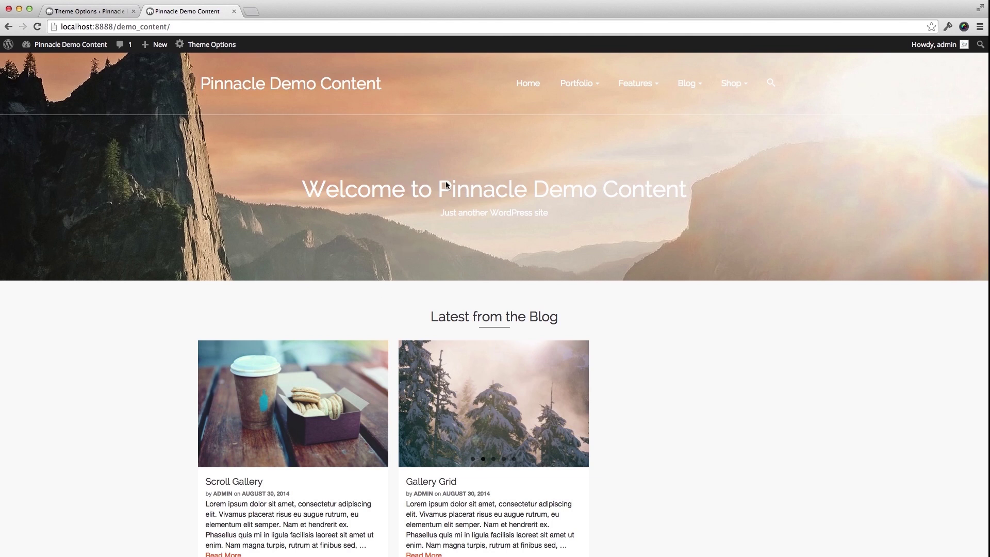
Step: From the Dashboard, open Pinnacle's Theme Options > Home Layout homepage layout manager
{"action": "scroll", "coordinate": [447, 186], "scroll_direction": "down", "scroll_amount": 1}
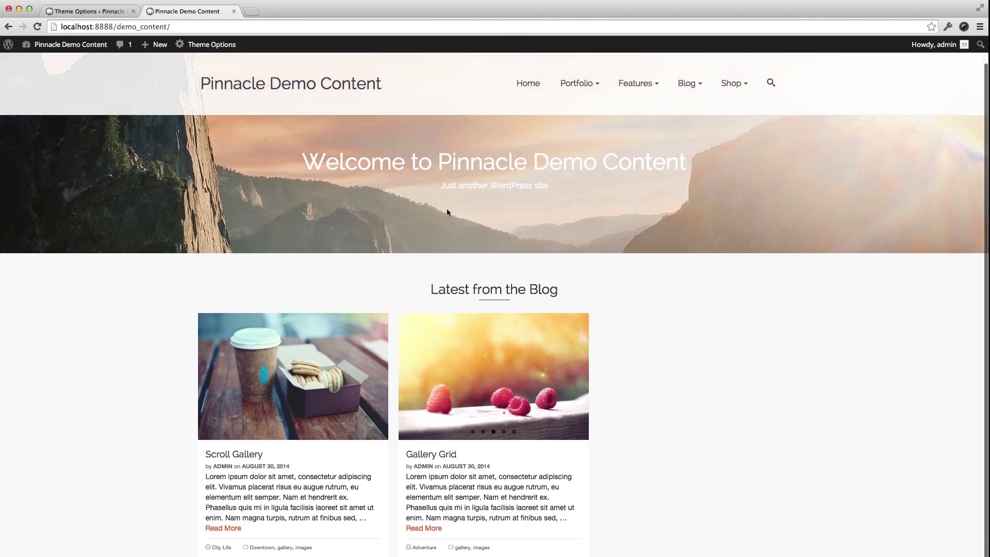
{"action": "scroll", "coordinate": [452, 231], "scroll_direction": "up", "scroll_amount": 1}
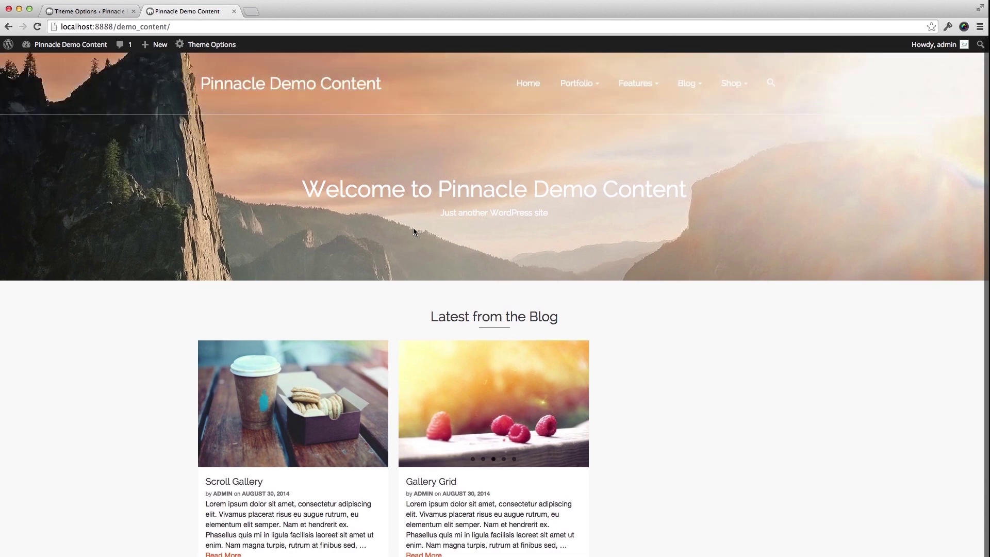
{"action": "left_click", "coordinate": [111, 11]}
{"action": "mouse_move", "coordinate": [252, 41]}
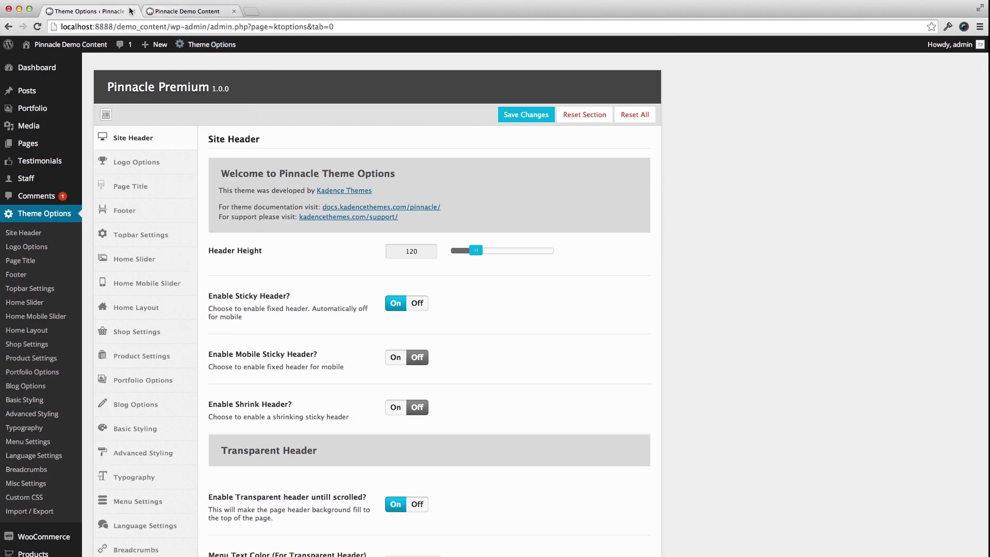
{"action": "left_click", "coordinate": [45, 68]}
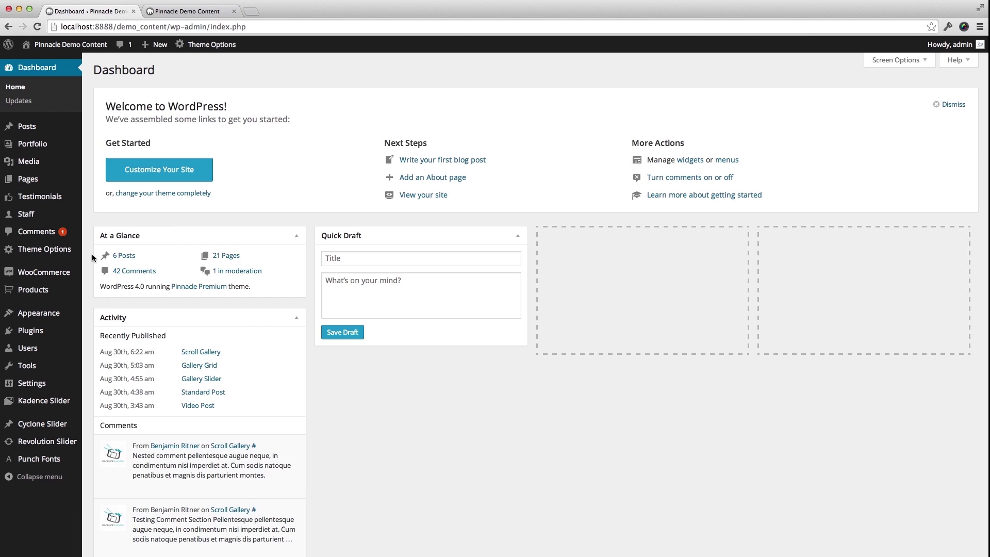
{"action": "mouse_move", "coordinate": [53, 256]}
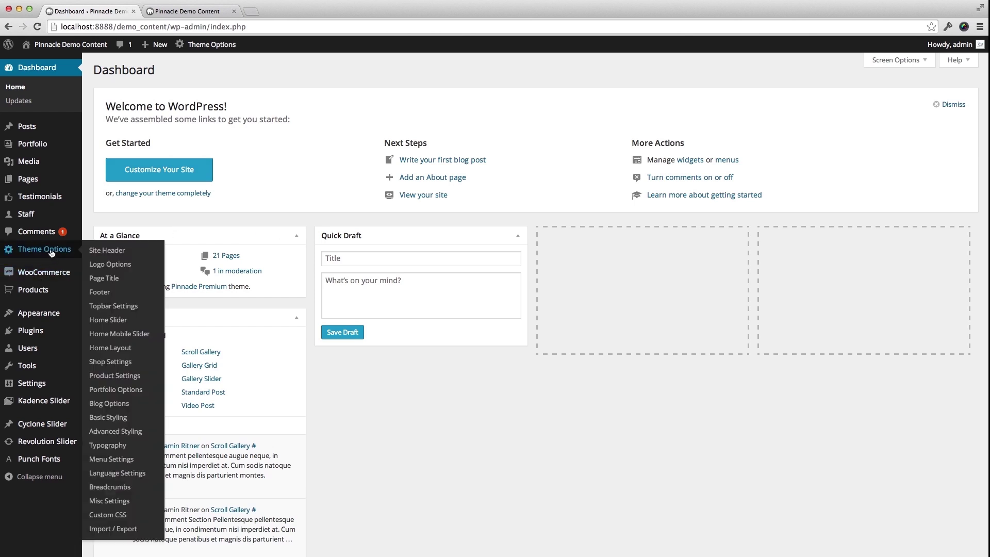
{"action": "left_click", "coordinate": [120, 354]}
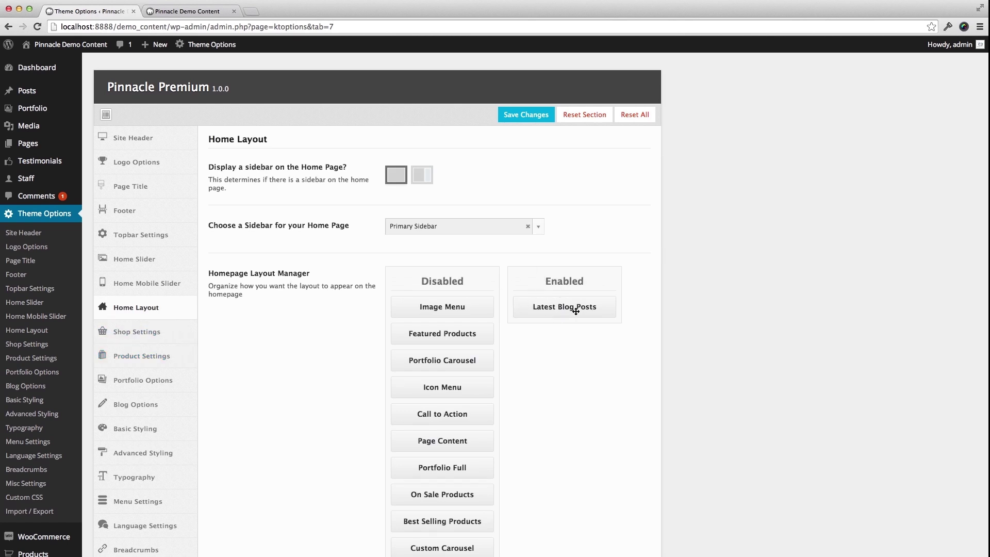
Step: Set 'How many posts on Homepage' to 6 in Home Blog Settings and save the theme options
{"action": "scroll", "coordinate": [551, 305], "scroll_direction": "down", "scroll_amount": 5}
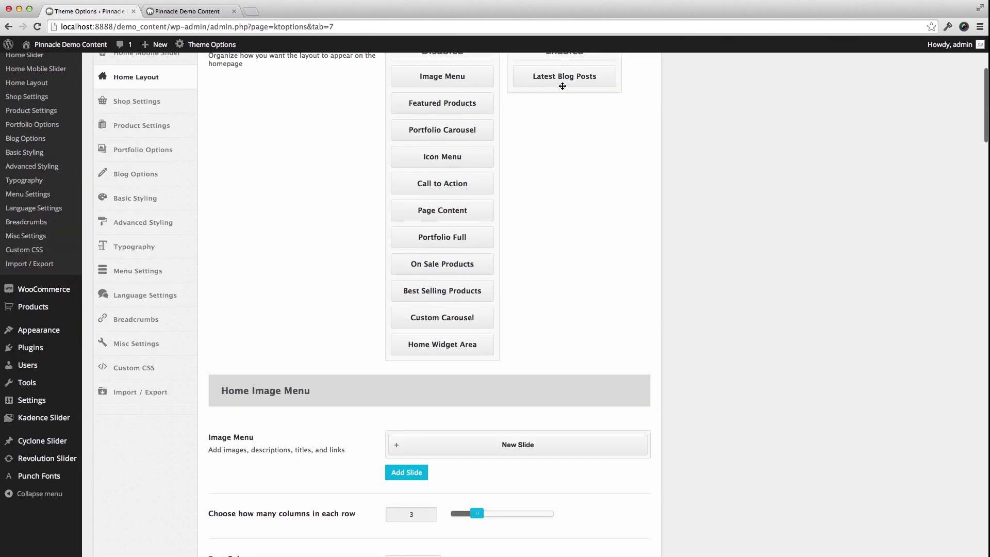
{"action": "scroll", "coordinate": [508, 383], "scroll_direction": "down", "scroll_amount": 15}
{"action": "scroll", "coordinate": [323, 395], "scroll_direction": "down", "scroll_amount": 13}
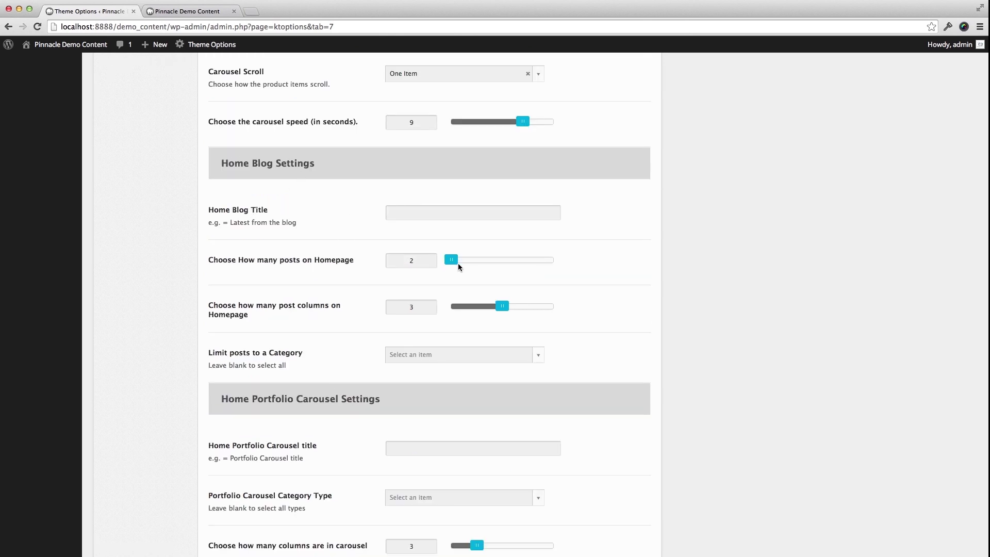
{"action": "left_click_drag", "start_coordinate": [454, 261], "coordinate": [473, 262]}
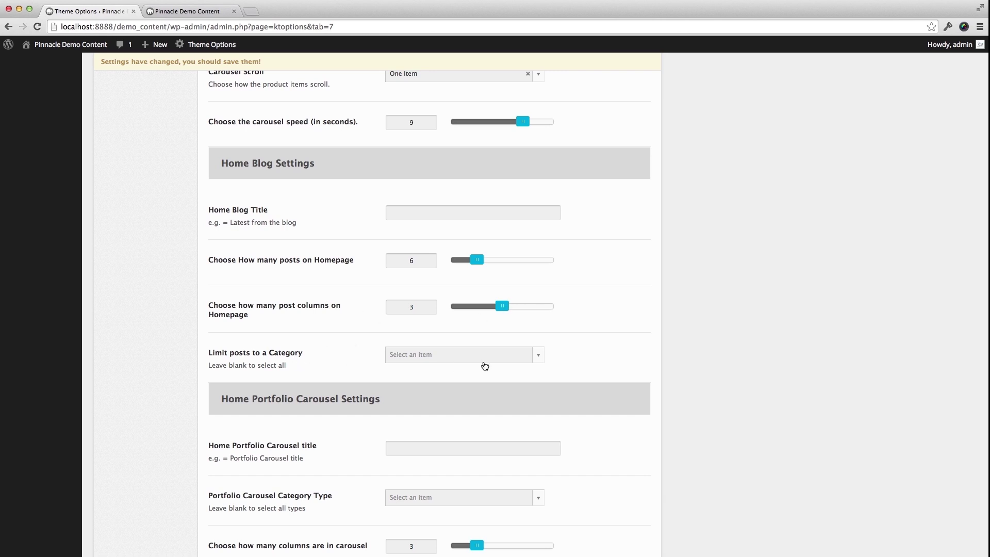
{"action": "key", "text": "super+r"}
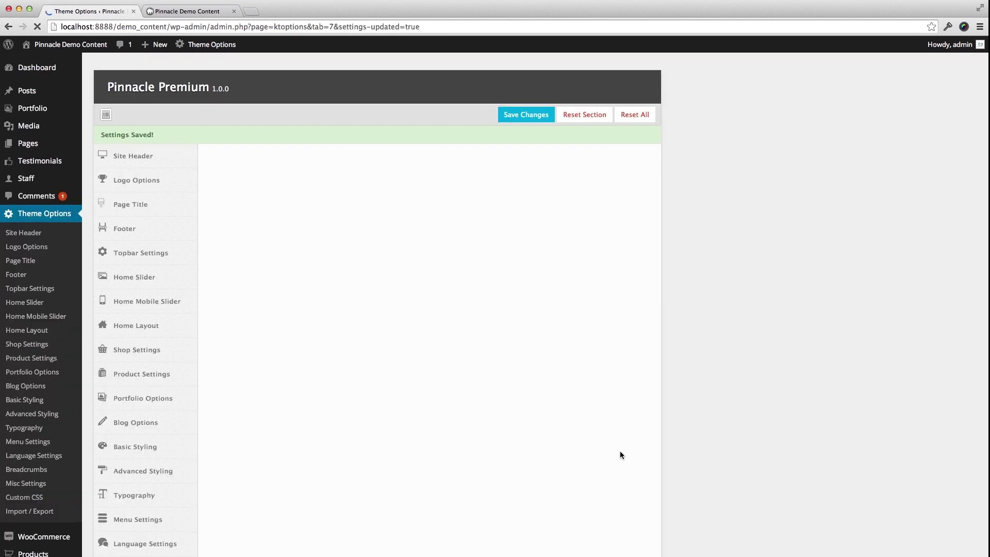
Step: Reload the live homepage and check that the blog section now shows six posts
{"action": "key", "text": "super+2"}
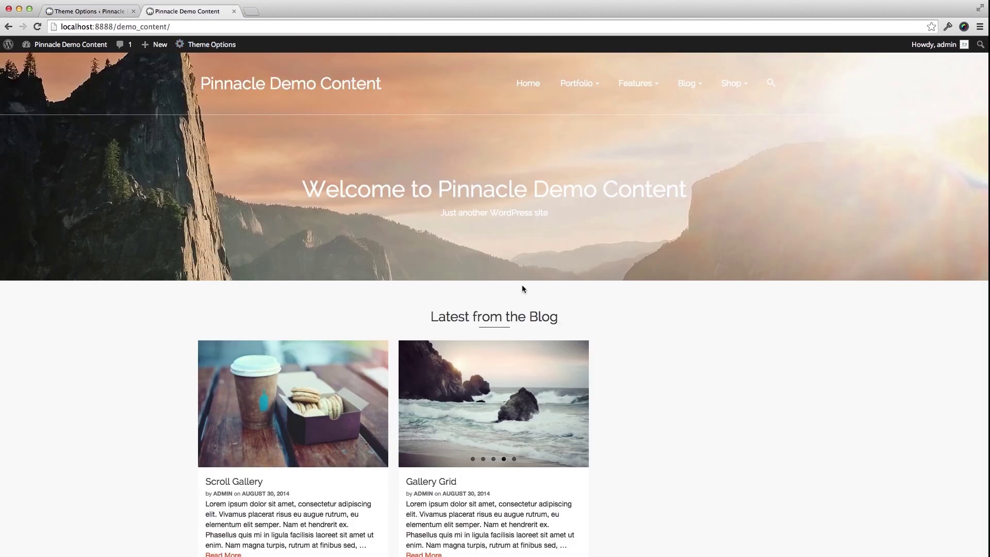
{"action": "key", "text": "super+r"}
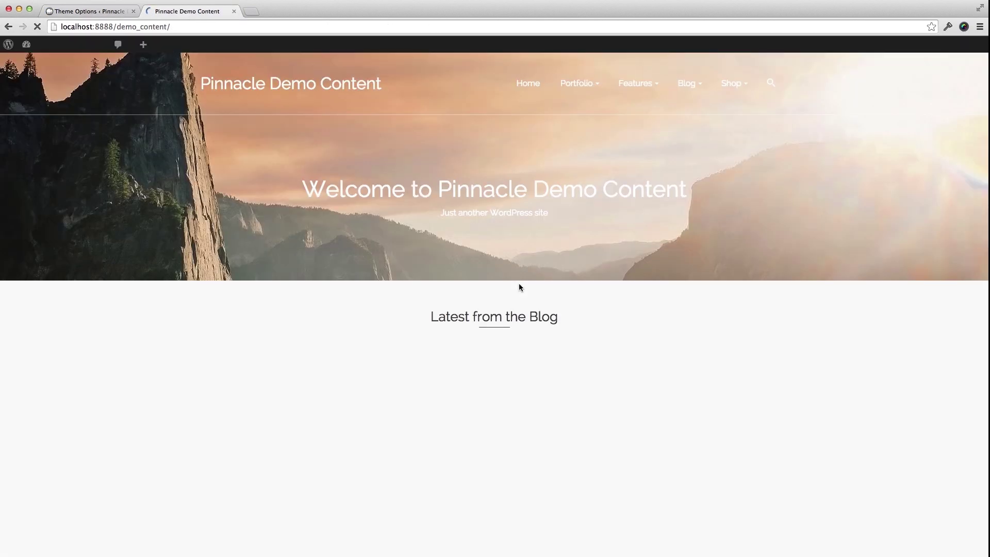
{"action": "scroll", "coordinate": [516, 286], "scroll_direction": "down", "scroll_amount": 3}
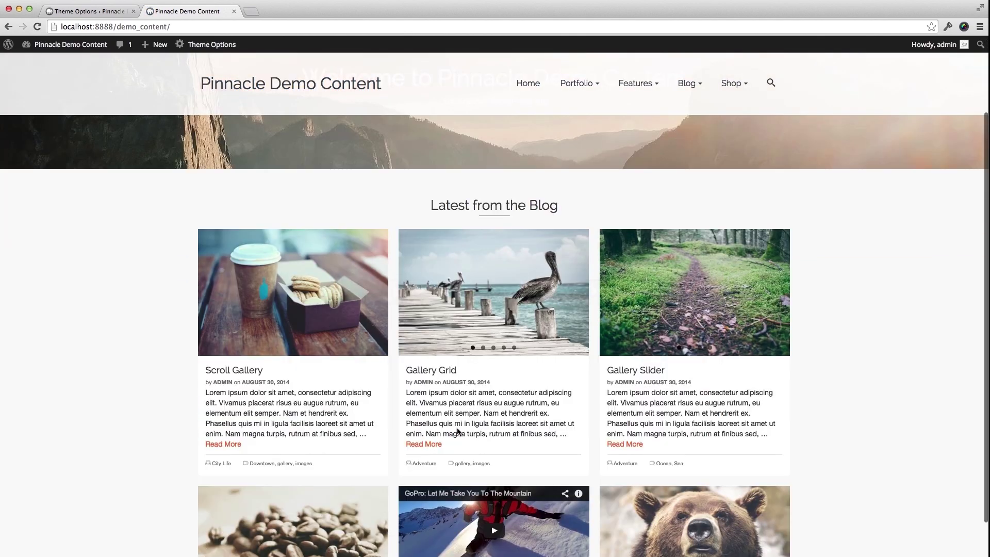
{"action": "scroll", "coordinate": [457, 432], "scroll_direction": "down", "scroll_amount": 3}
{"action": "scroll", "coordinate": [665, 317], "scroll_direction": "up", "scroll_amount": 6}
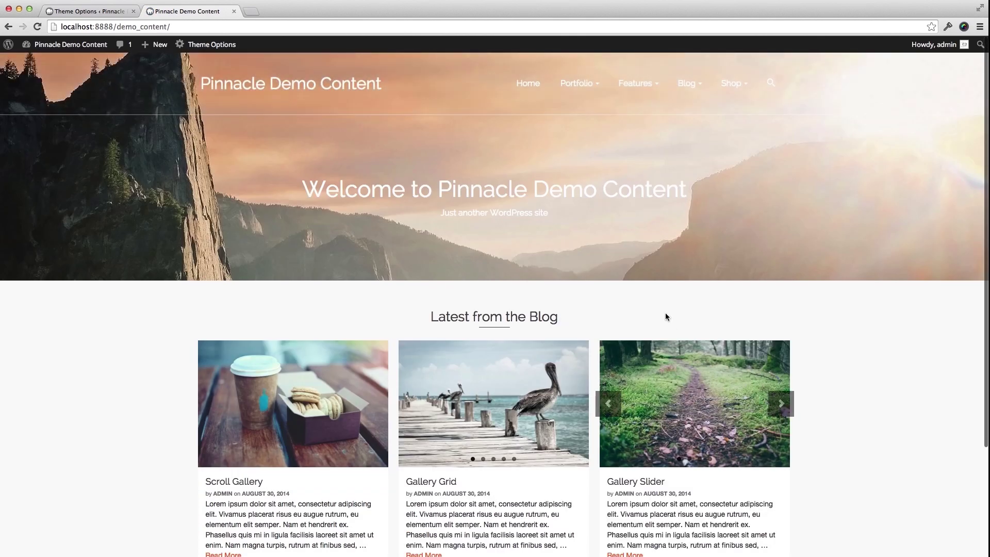
{"action": "left_click", "coordinate": [122, 16]}
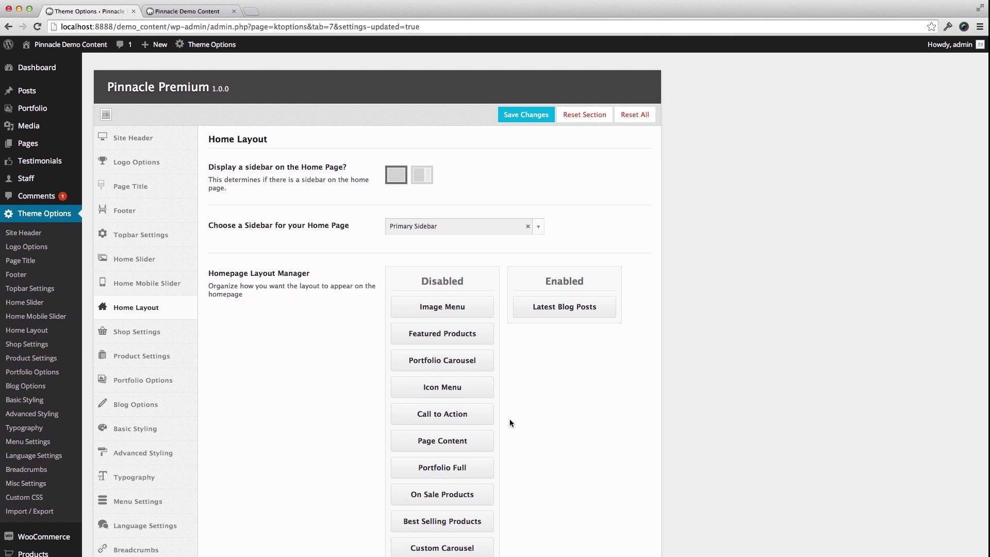
Step: Move Page Content into Enabled below Latest Blog Posts and save the layout
{"action": "left_click_drag", "start_coordinate": [445, 450], "coordinate": [567, 338]}
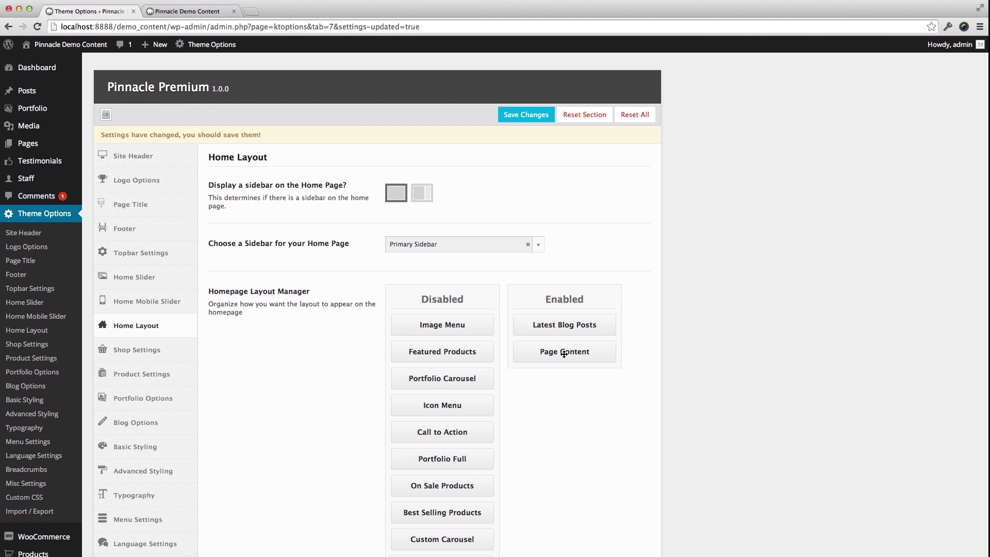
{"action": "left_click", "coordinate": [531, 119]}
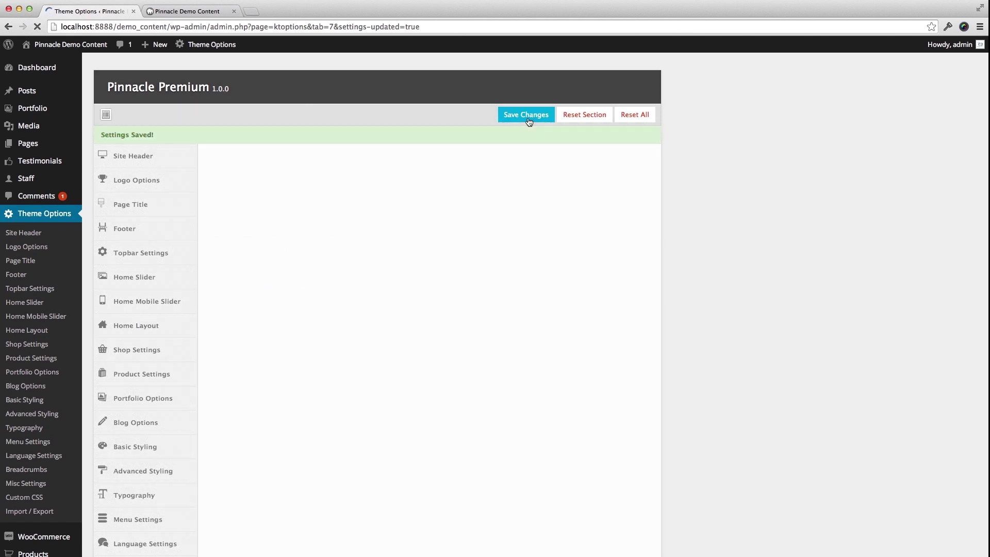
{"action": "left_click", "coordinate": [203, 11]}
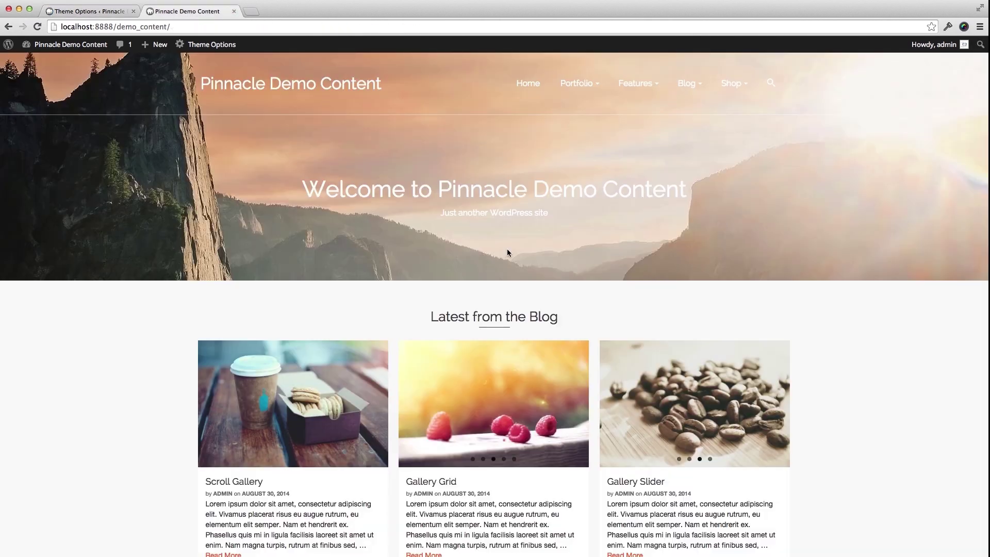
Step: Reload the homepage and review the full-width posts below the Latest from the Blog cards
{"action": "key", "text": "super+r"}
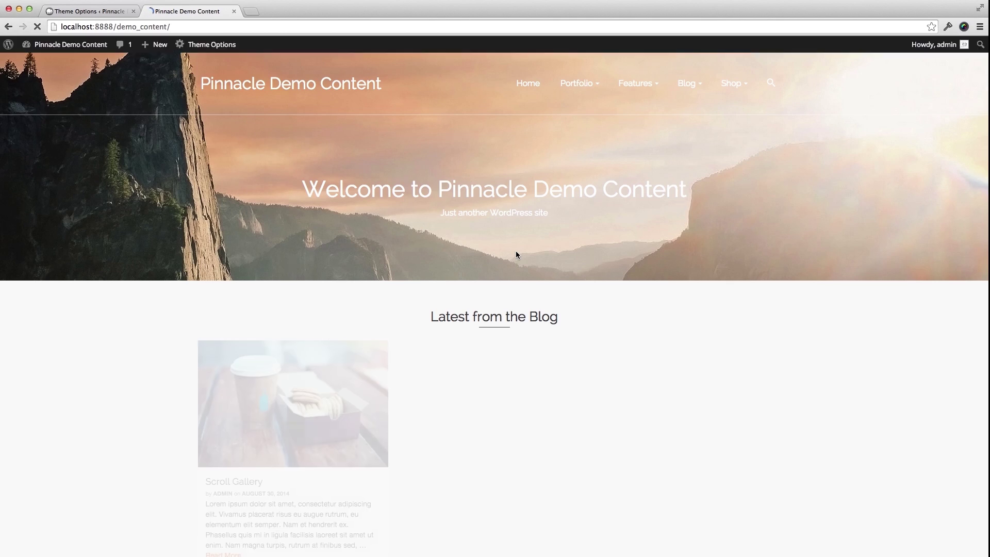
{"action": "scroll", "coordinate": [516, 254], "scroll_direction": "down", "scroll_amount": 5}
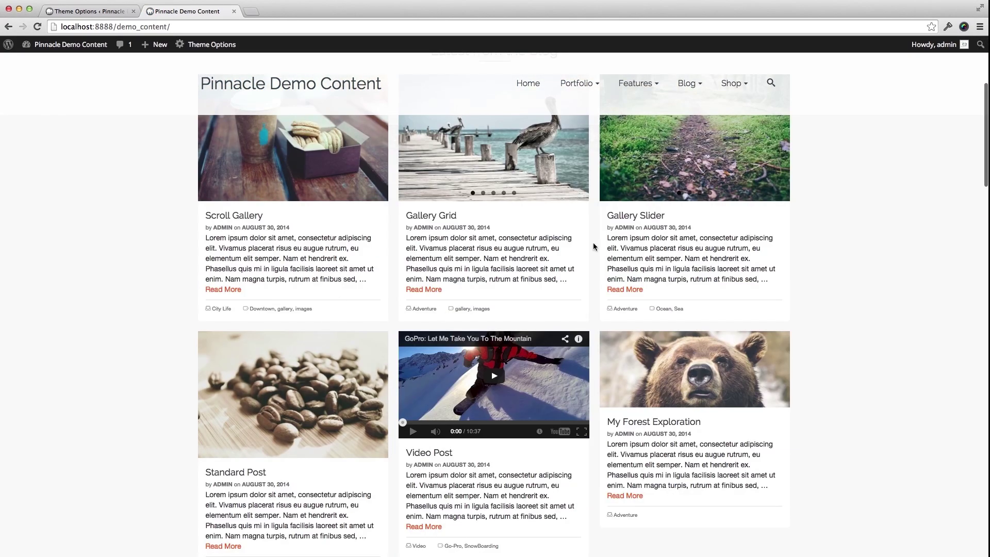
{"action": "scroll", "coordinate": [464, 330], "scroll_direction": "down", "scroll_amount": 8}
{"action": "scroll", "coordinate": [490, 331], "scroll_direction": "down", "scroll_amount": 12}
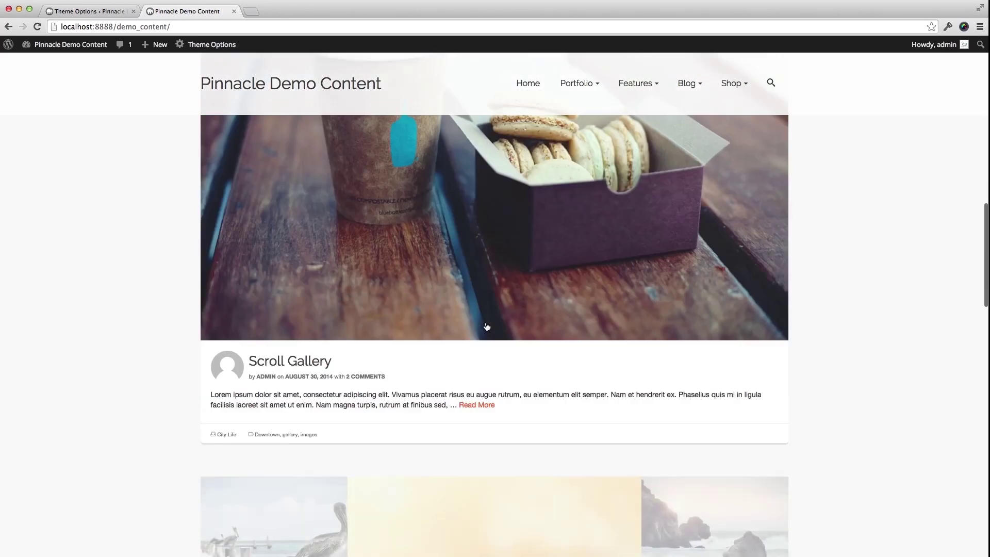
{"action": "scroll", "coordinate": [485, 330], "scroll_direction": "down", "scroll_amount": 15}
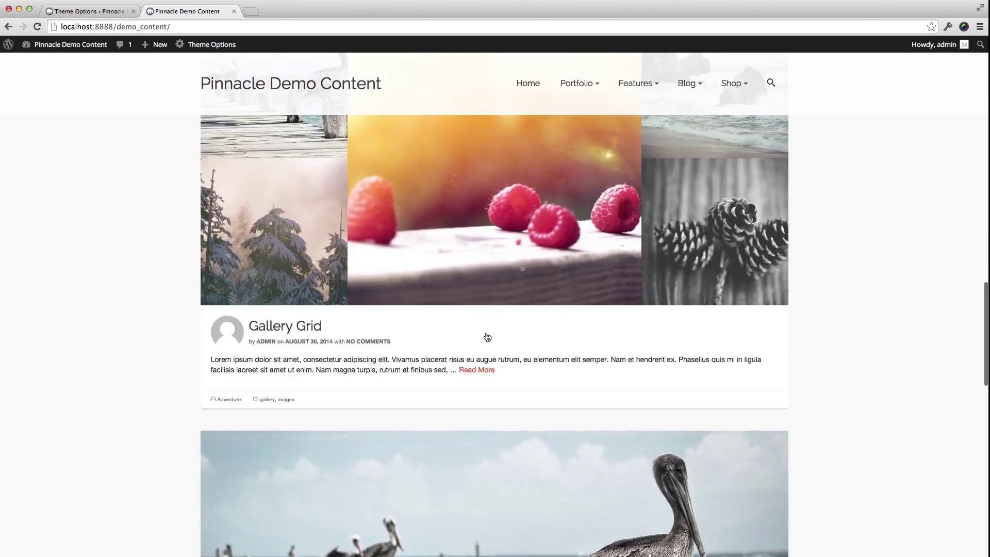
{"action": "scroll", "coordinate": [487, 348], "scroll_direction": "down", "scroll_amount": 15}
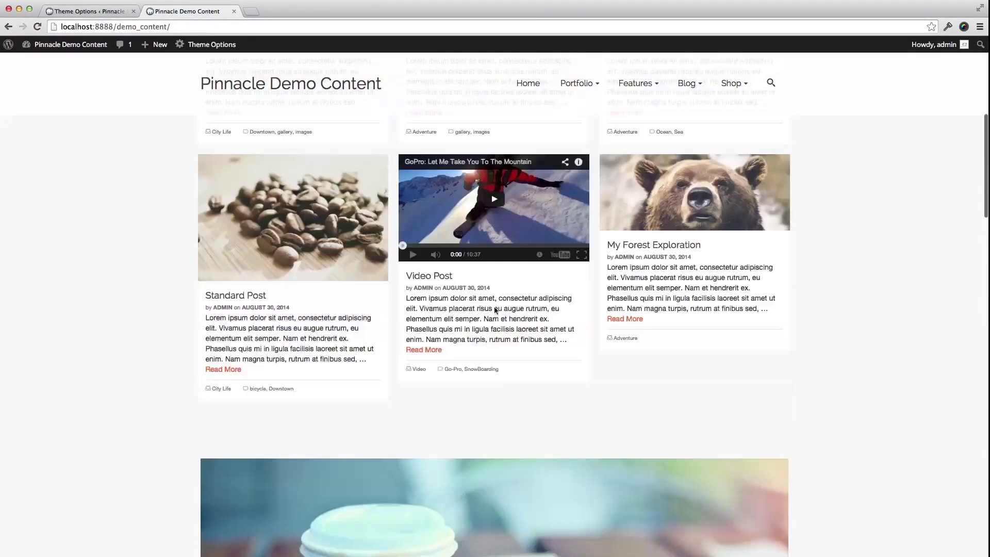
{"action": "scroll", "coordinate": [495, 310], "scroll_direction": "up", "scroll_amount": 20}
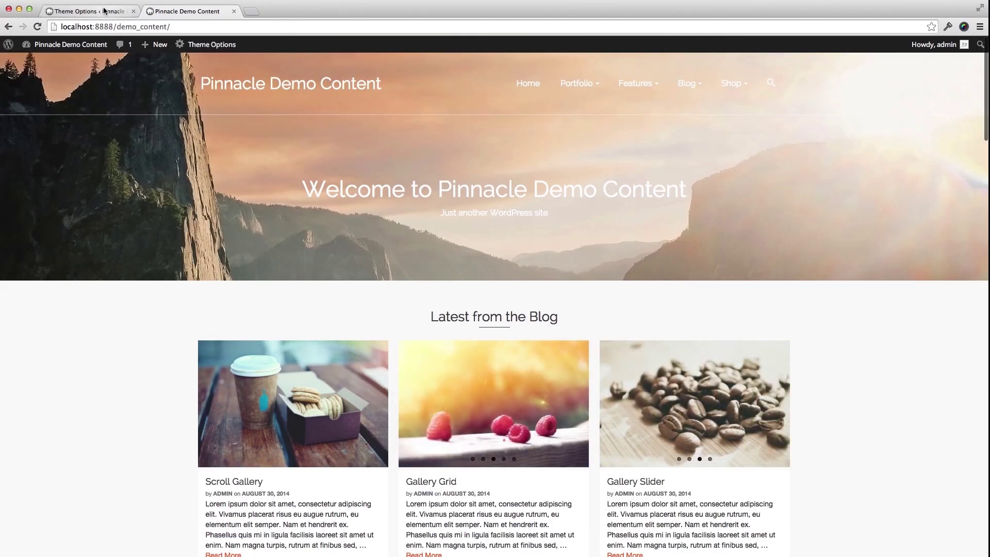
{"action": "left_click", "coordinate": [126, 15]}
Step: In Reading Settings, use a static front page set to Empty Home and save
{"action": "scroll", "coordinate": [78, 522], "scroll_direction": "down", "scroll_amount": 3}
{"action": "scroll", "coordinate": [52, 526], "scroll_direction": "down", "scroll_amount": 1}
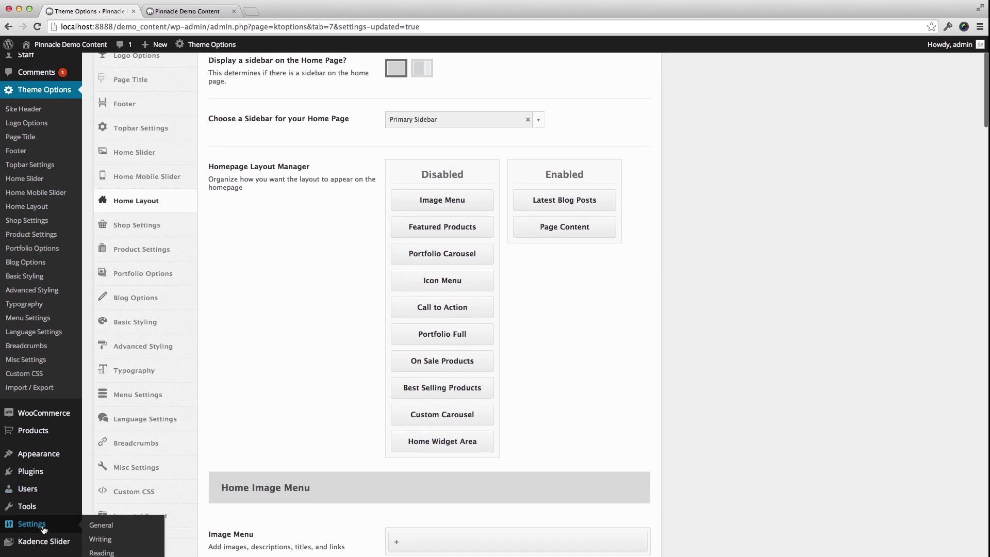
{"action": "left_click", "coordinate": [101, 554]}
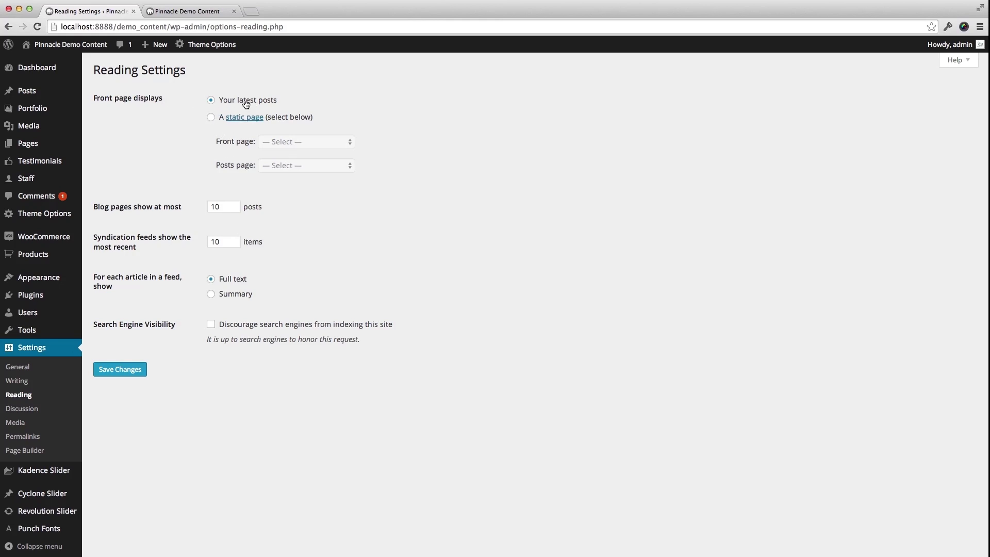
{"action": "left_click", "coordinate": [211, 117]}
{"action": "left_click", "coordinate": [279, 141]}
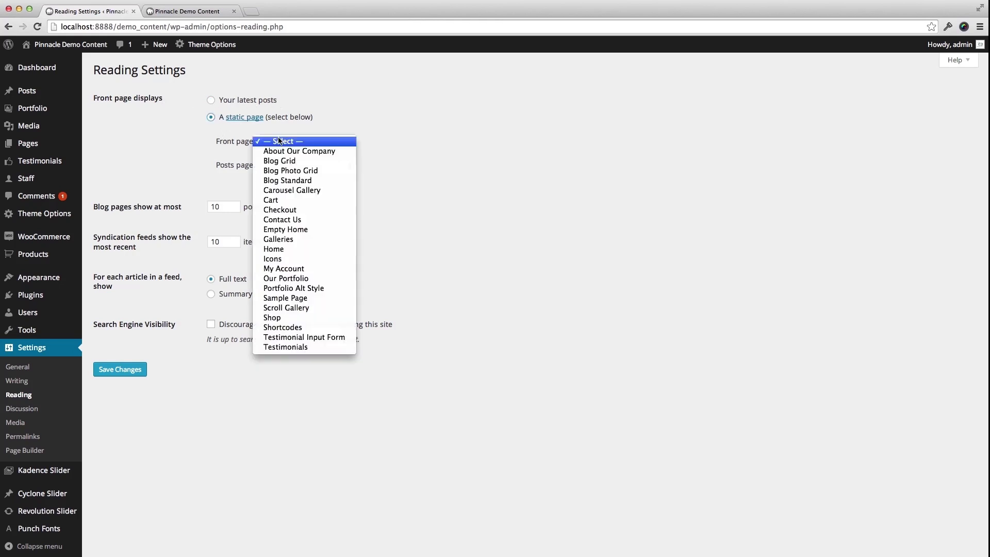
{"action": "left_click", "coordinate": [291, 230]}
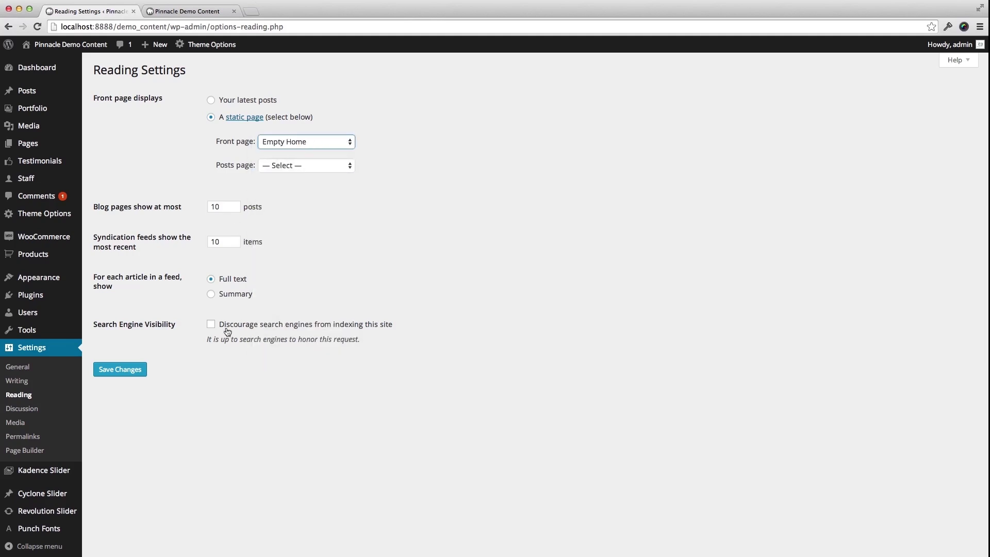
{"action": "left_click", "coordinate": [131, 371]}
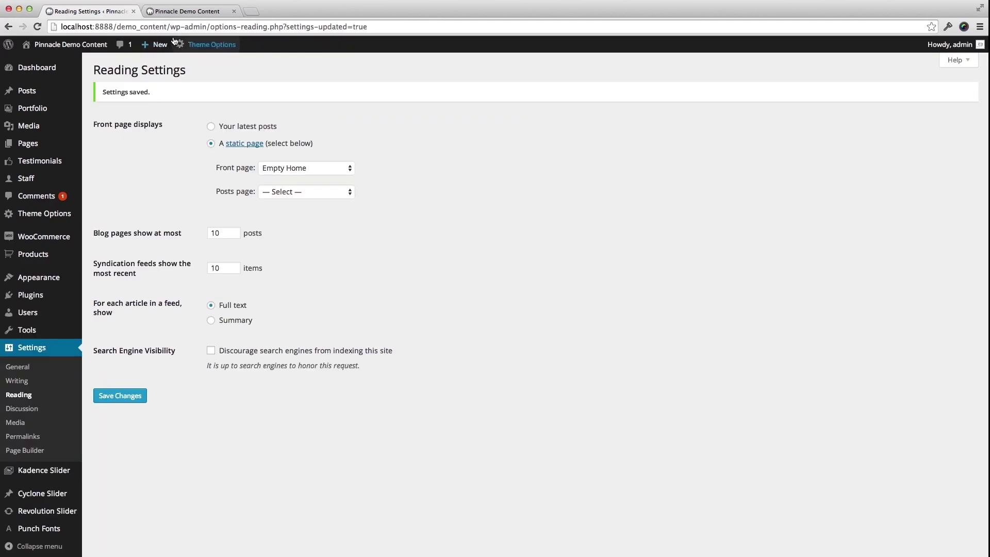
{"action": "left_click", "coordinate": [175, 11]}
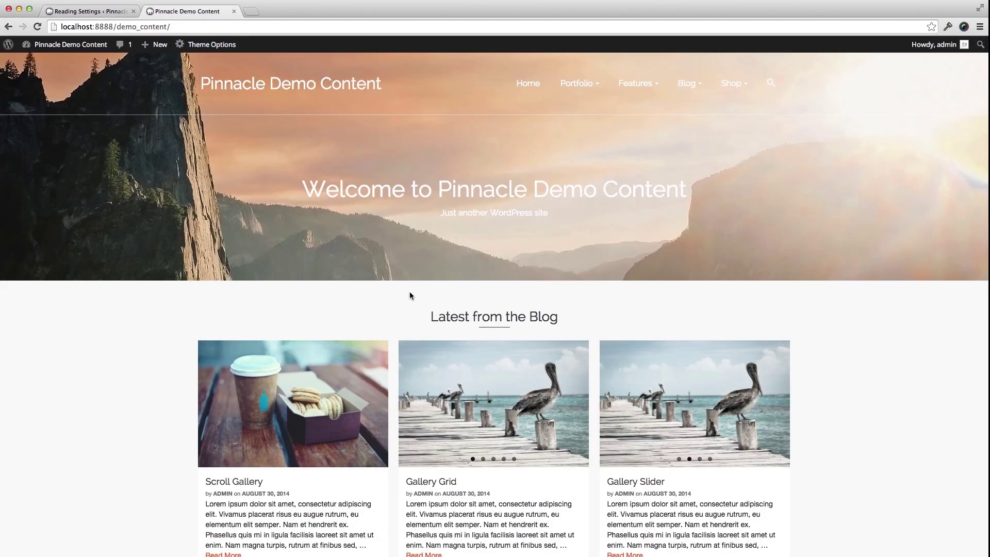
Step: Reload the front page to see Empty Home's single line of text under the blog grid
{"action": "key", "text": "super+r"}
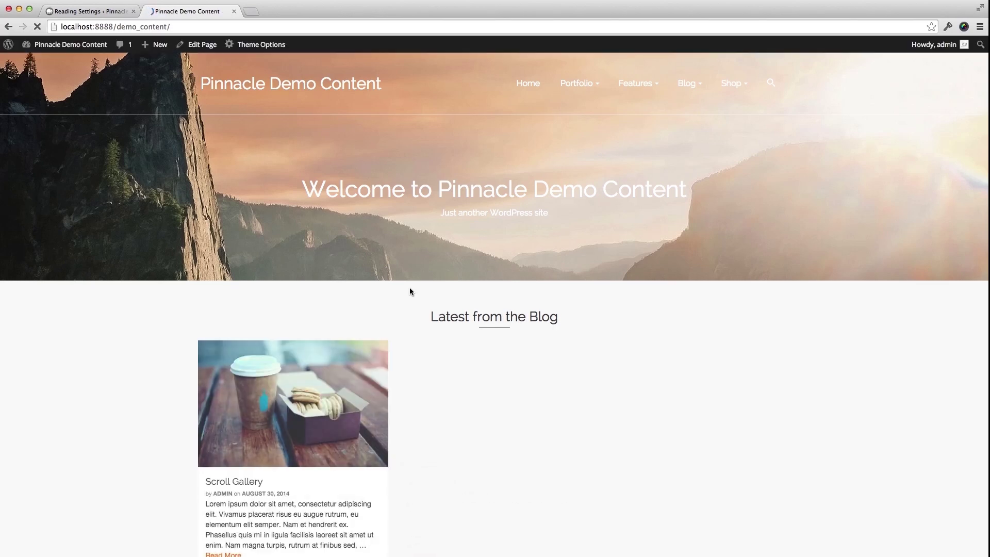
{"action": "scroll", "coordinate": [408, 336], "scroll_direction": "down", "scroll_amount": 6}
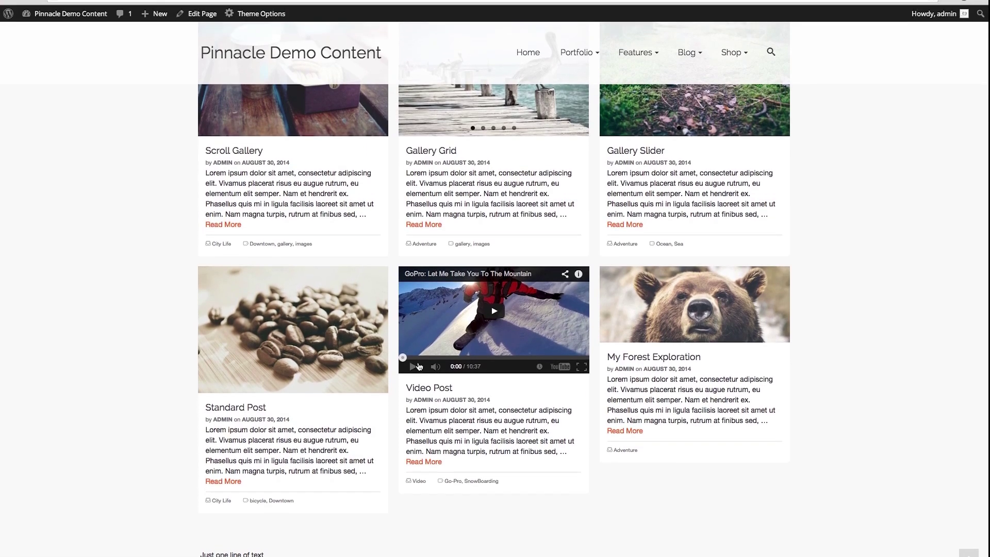
{"action": "scroll", "coordinate": [422, 354], "scroll_direction": "up", "scroll_amount": 8}
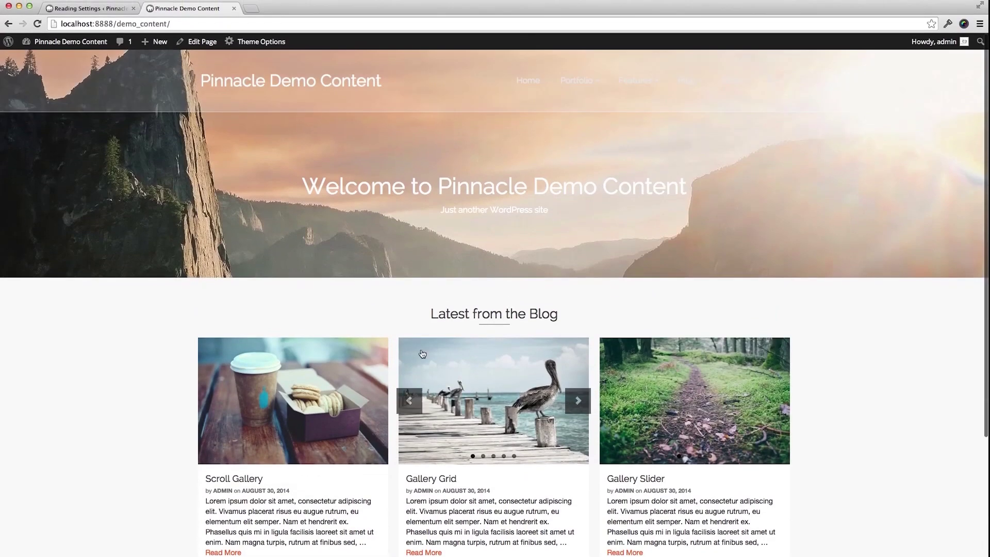
{"action": "left_click", "coordinate": [107, 8]}
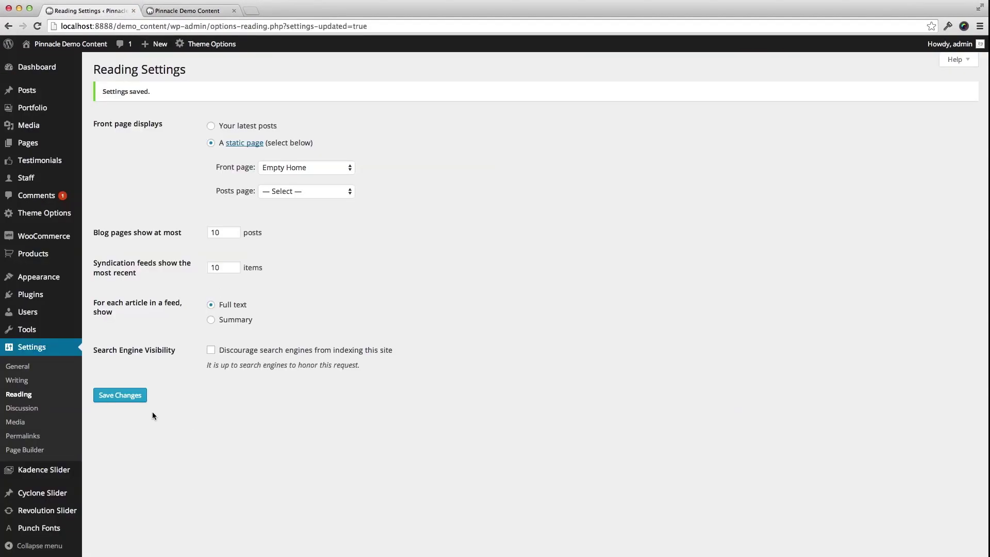
Step: Disable Latest Blog Posts in Home Layout, leaving only Page Content, save, and open All Pages
{"action": "mouse_move", "coordinate": [49, 213]}
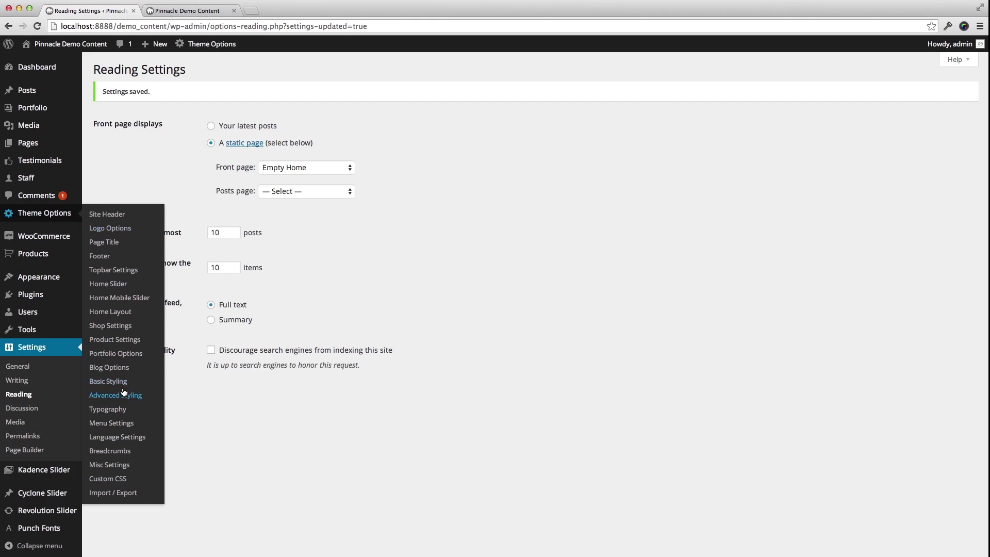
{"action": "left_click", "coordinate": [111, 317]}
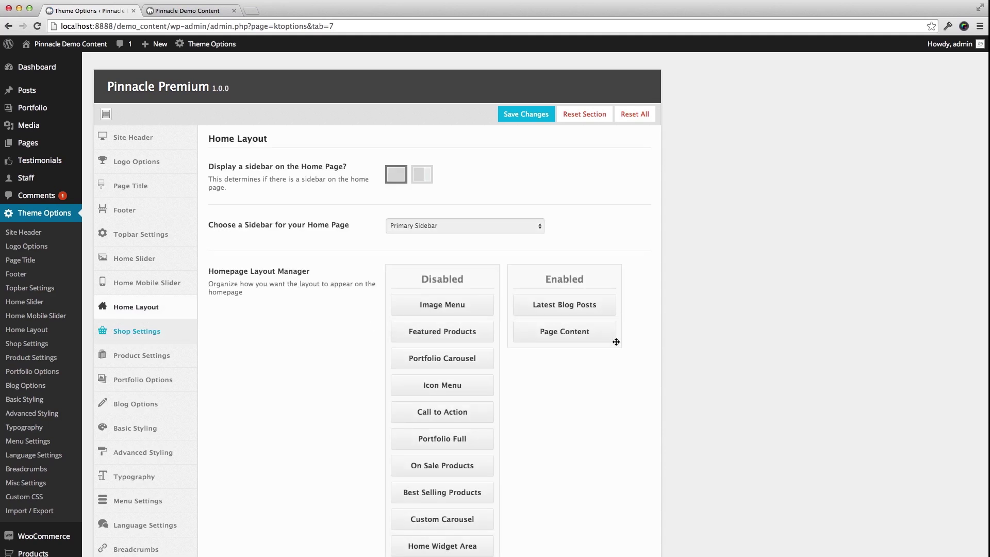
{"action": "scroll", "coordinate": [579, 312], "scroll_direction": "down", "scroll_amount": 1}
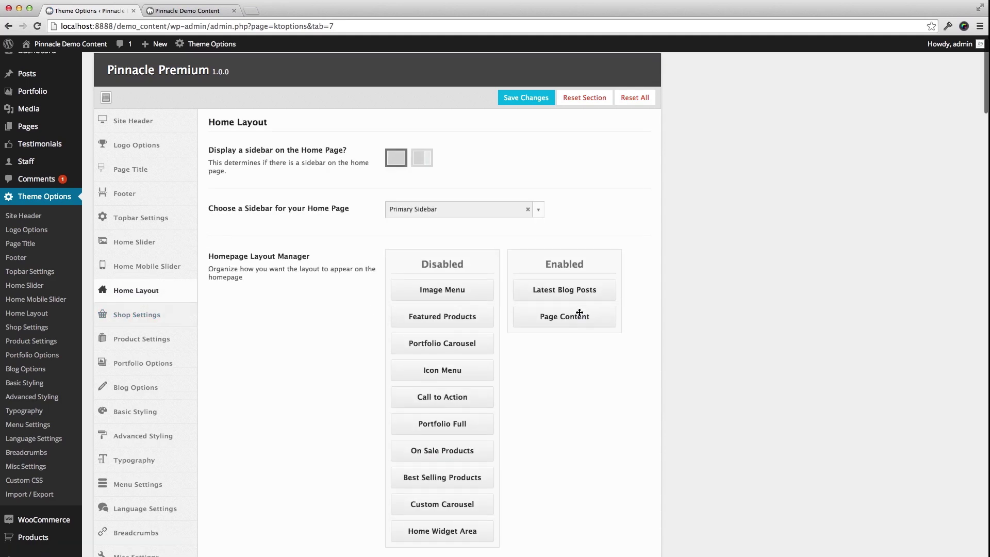
{"action": "left_click_drag", "start_coordinate": [600, 294], "coordinate": [492, 295]}
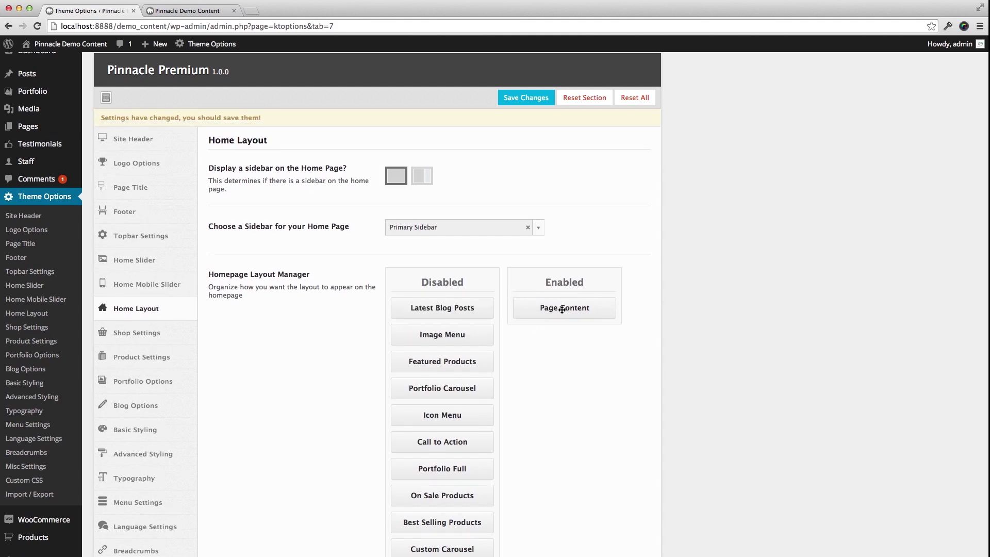
{"action": "left_click", "coordinate": [525, 98]}
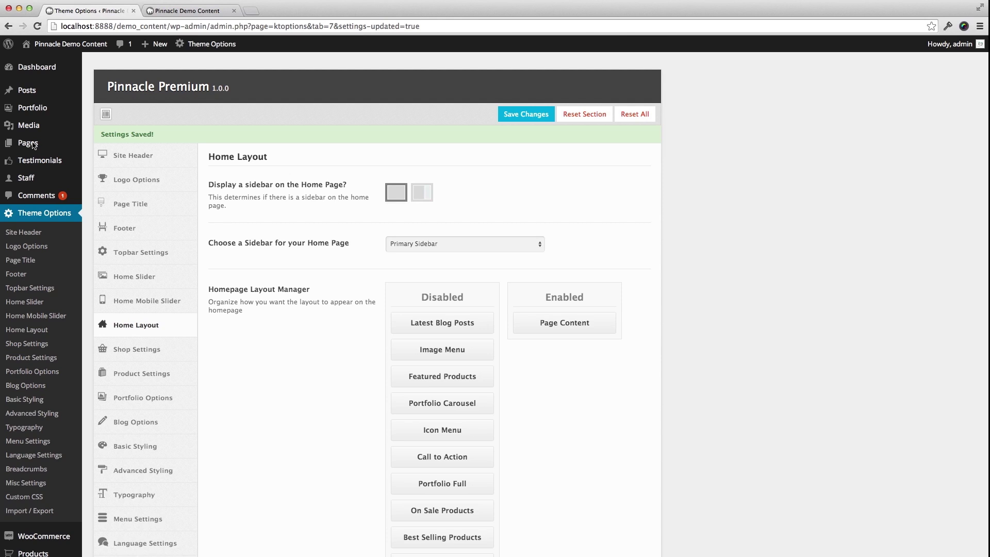
{"action": "mouse_move", "coordinate": [32, 144]}
{"action": "left_click", "coordinate": [127, 145]}
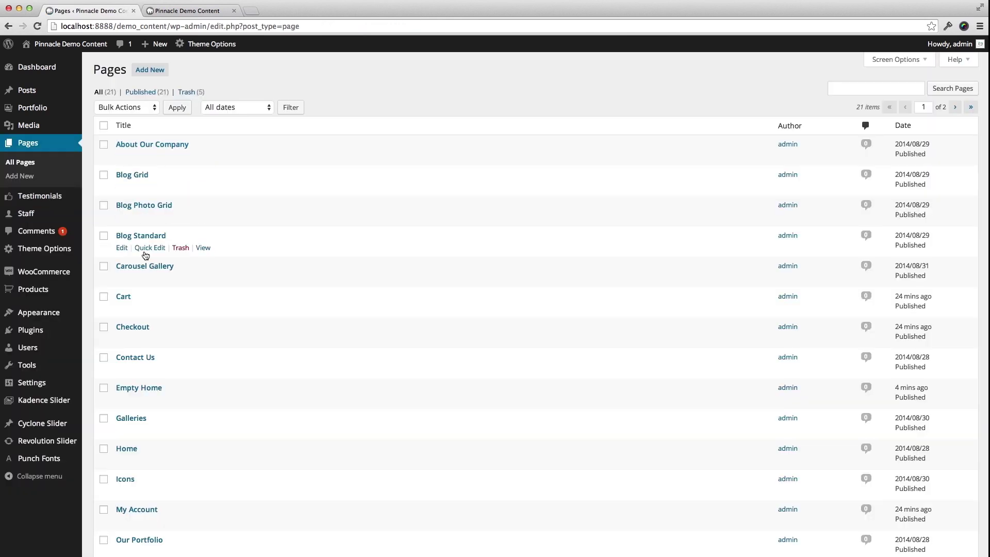
Step: Edit the Empty Home page and delete its 'Just one line of text' line
{"action": "scroll", "coordinate": [147, 260], "scroll_direction": "down", "scroll_amount": 3}
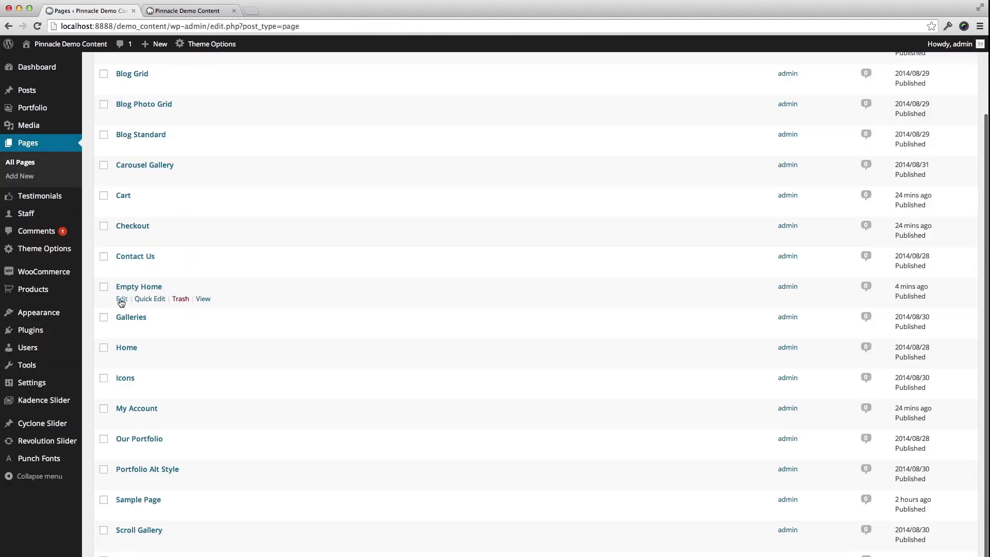
{"action": "left_click", "coordinate": [121, 300]}
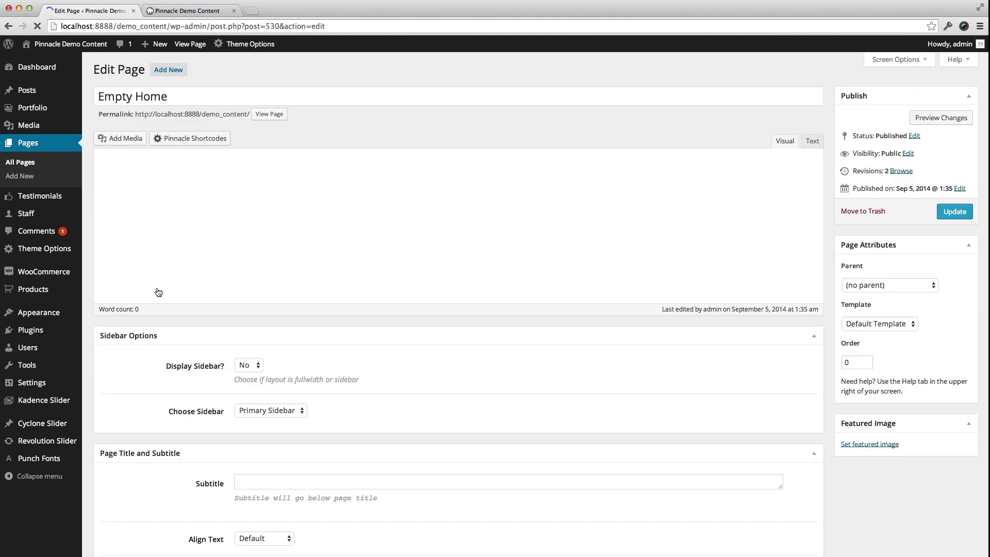
{"action": "left_click_drag", "start_coordinate": [182, 181], "coordinate": [99, 170]}
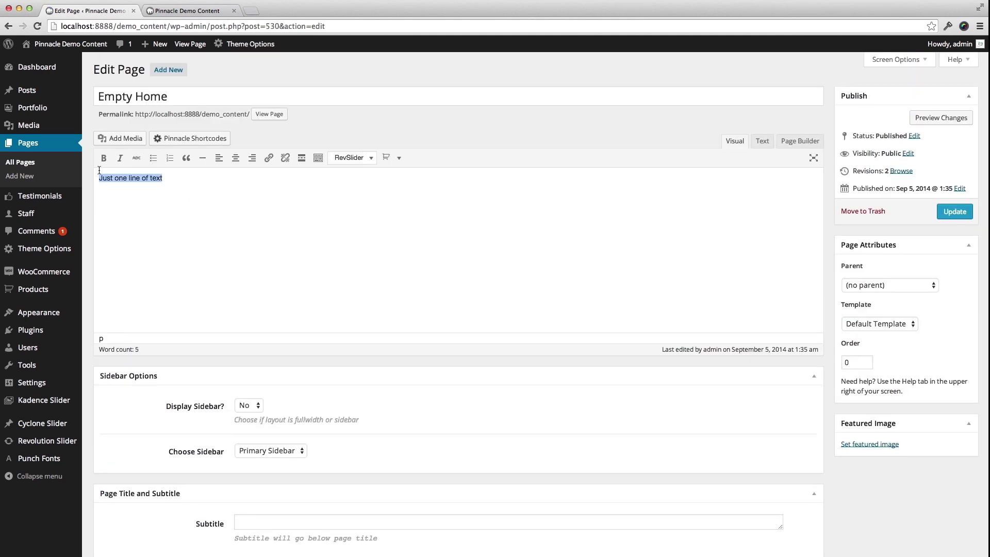
{"action": "key", "text": "BackSpace"}
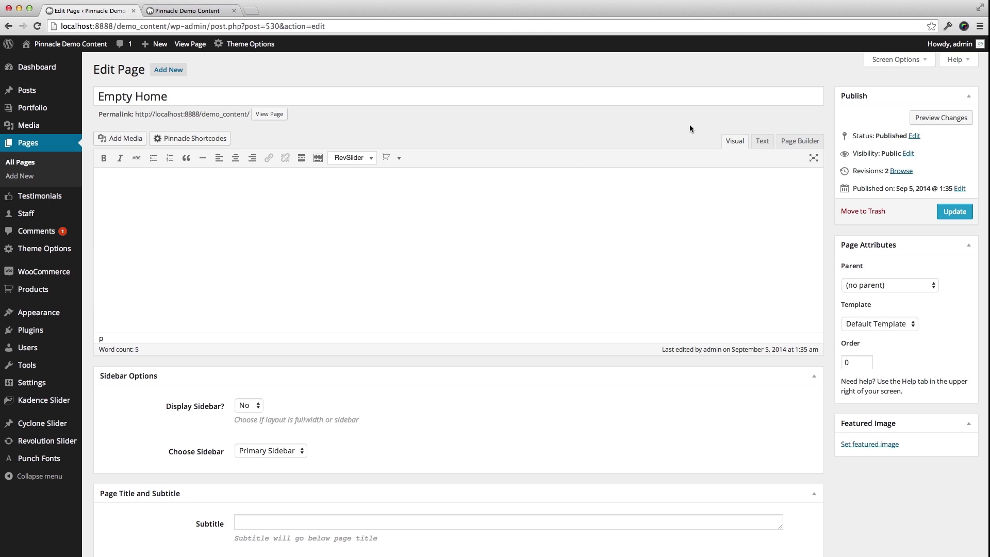
Step: Insert the Example Home prebuilt page-builder layout into Empty Home and update the page
{"action": "left_click", "coordinate": [799, 141]}
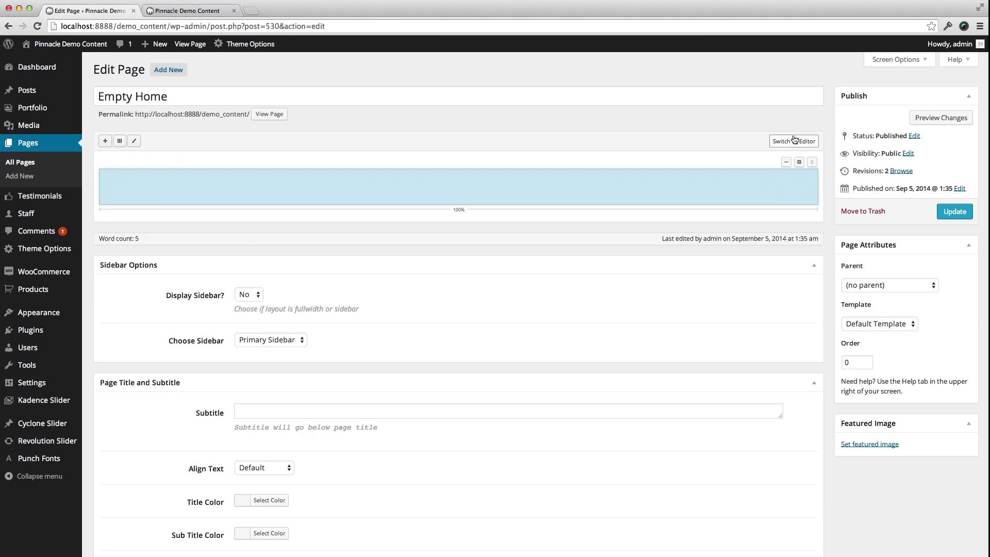
{"action": "left_click", "coordinate": [136, 140]}
{"action": "left_click", "coordinate": [389, 273]}
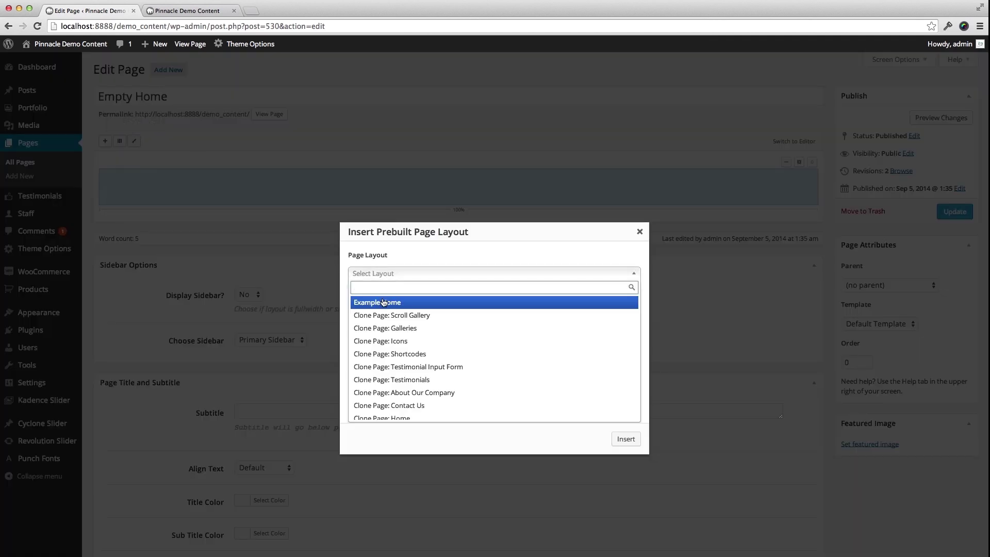
{"action": "left_click", "coordinate": [385, 298]}
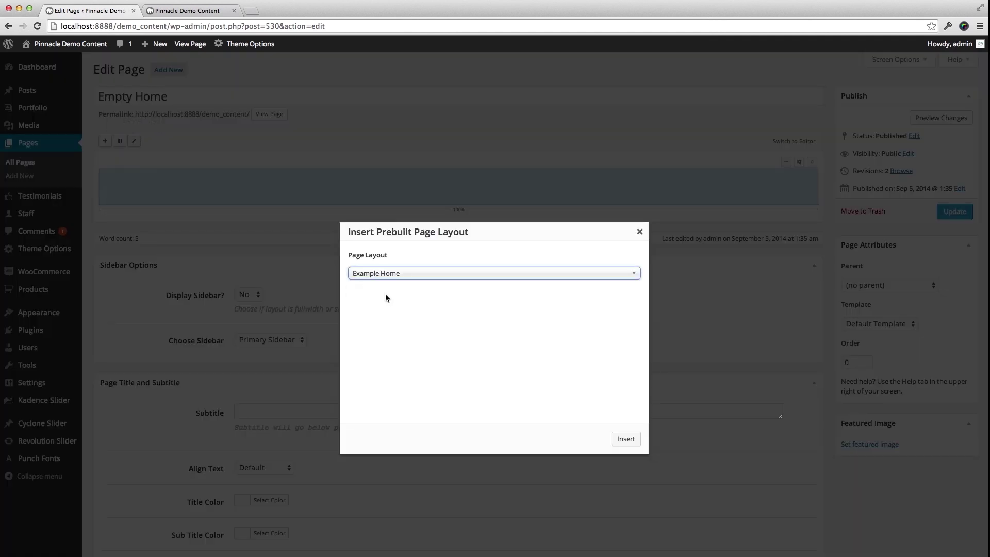
{"action": "left_click", "coordinate": [623, 438]}
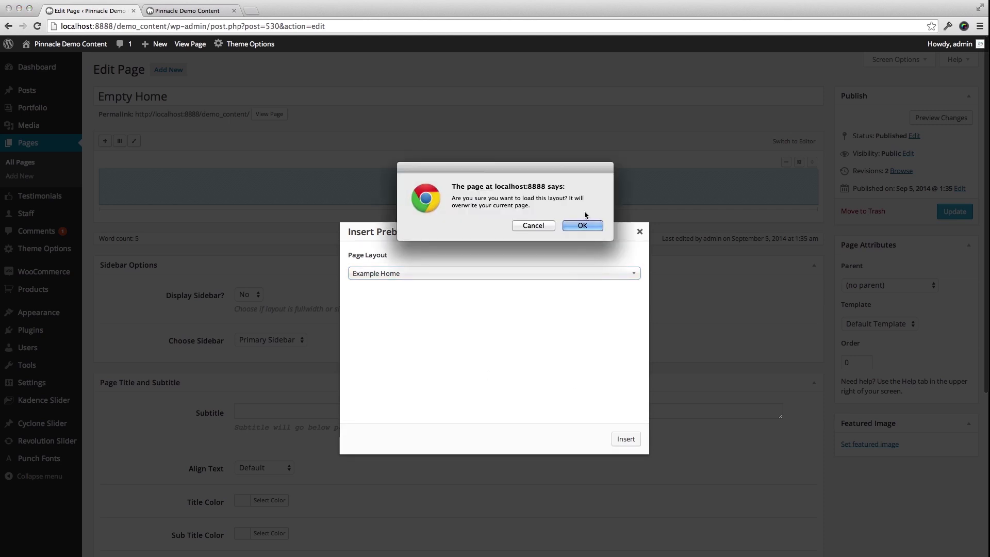
{"action": "left_click", "coordinate": [582, 228]}
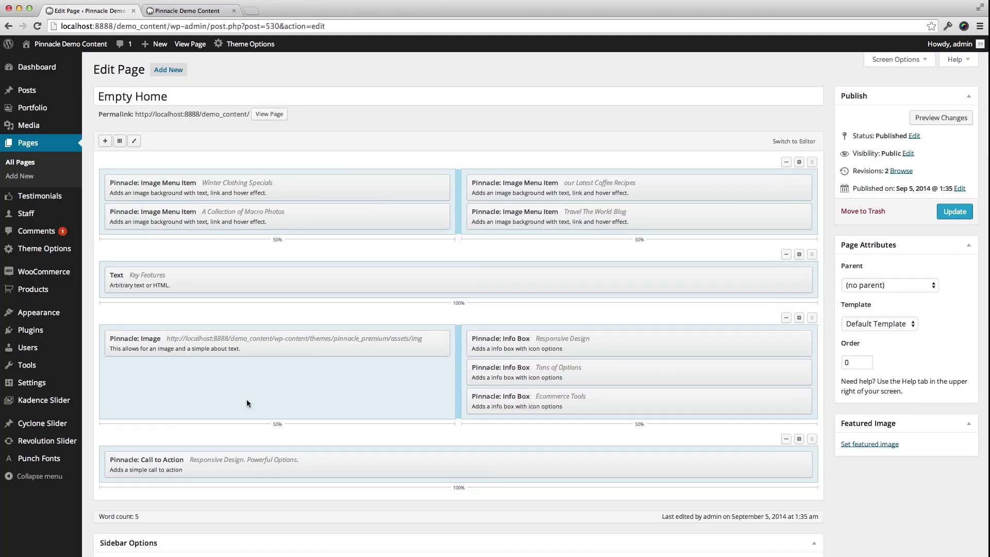
{"action": "scroll", "coordinate": [469, 397], "scroll_direction": "down", "scroll_amount": 3}
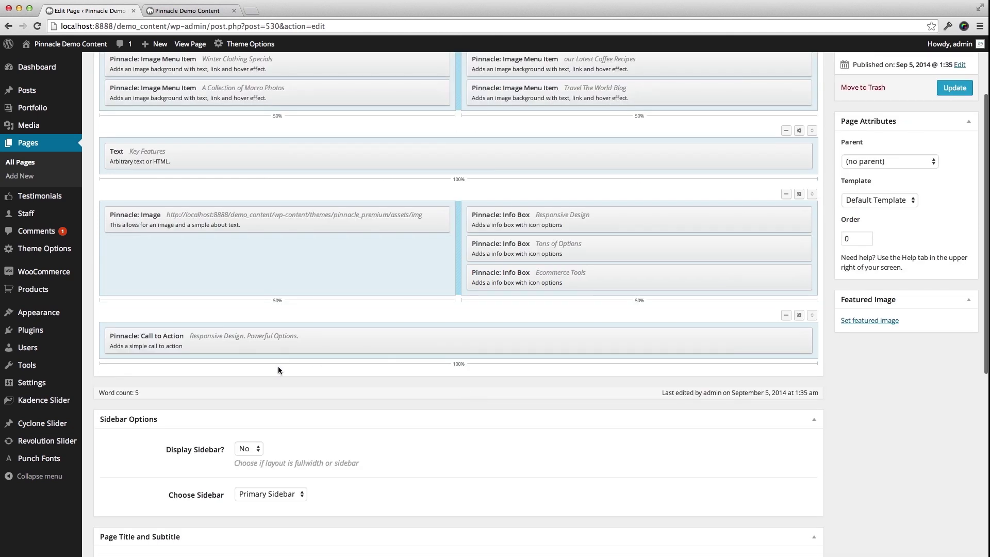
{"action": "scroll", "coordinate": [279, 370], "scroll_direction": "up", "scroll_amount": 3}
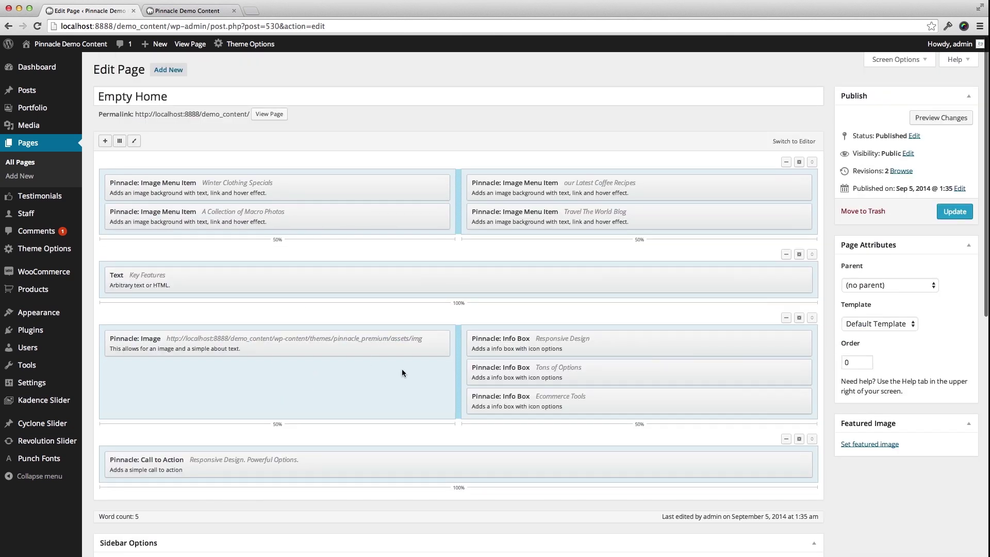
{"action": "left_click", "coordinate": [954, 211]}
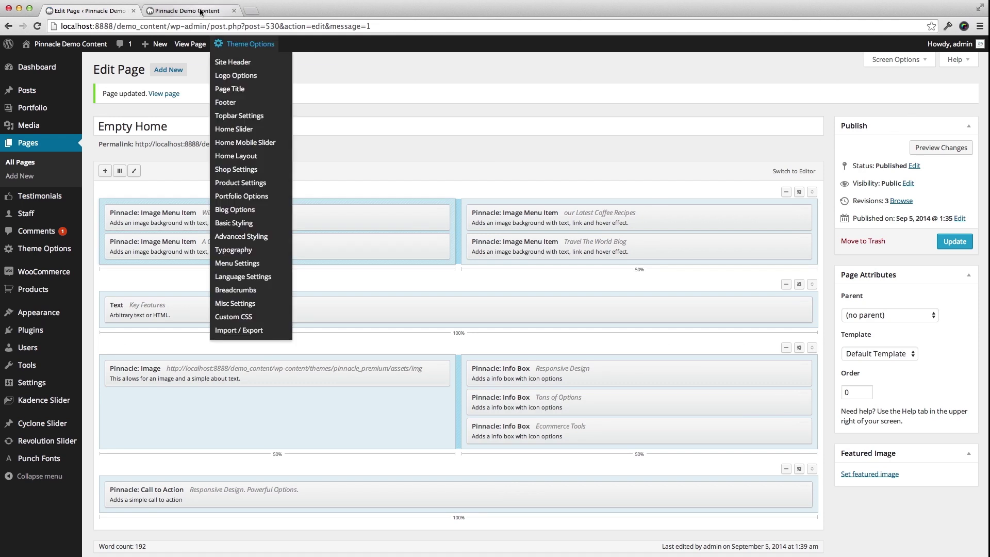
Step: Reload the live site and scroll through the new four-banner grid and Key Features
{"action": "left_click", "coordinate": [221, 12]}
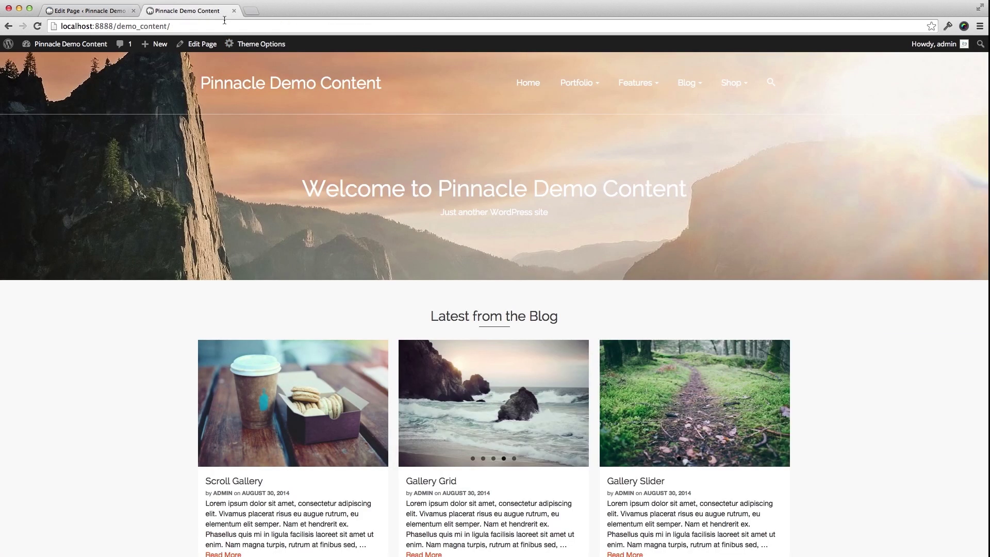
{"action": "key", "text": "super+r"}
{"action": "scroll", "coordinate": [487, 309], "scroll_direction": "down", "scroll_amount": 3}
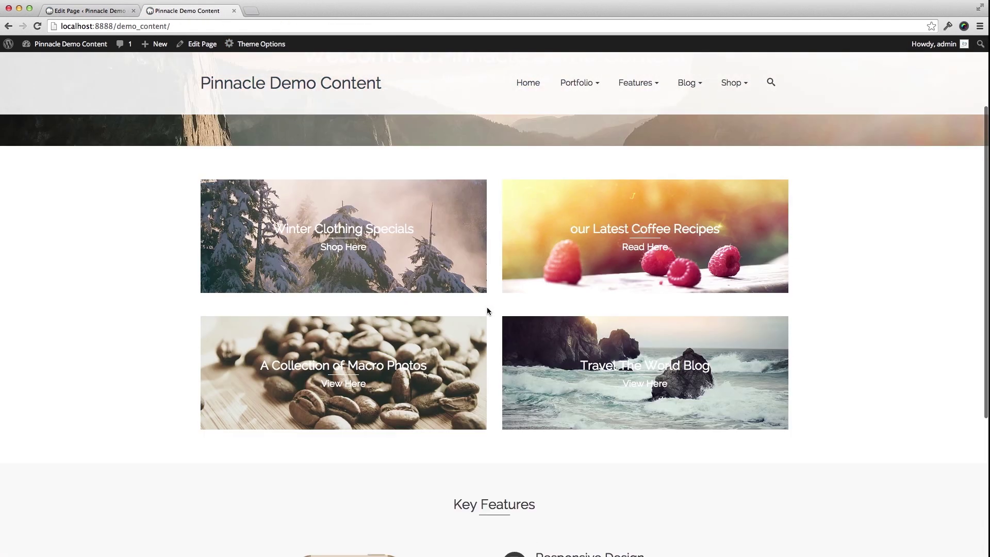
{"action": "scroll", "coordinate": [487, 308], "scroll_direction": "down", "scroll_amount": 8}
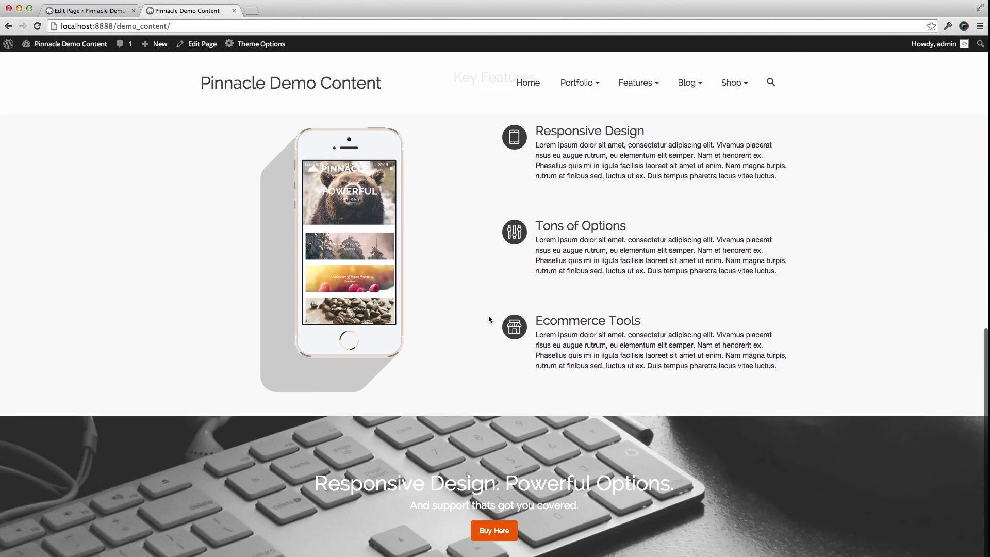
{"action": "scroll", "coordinate": [479, 475], "scroll_direction": "up", "scroll_amount": 10}
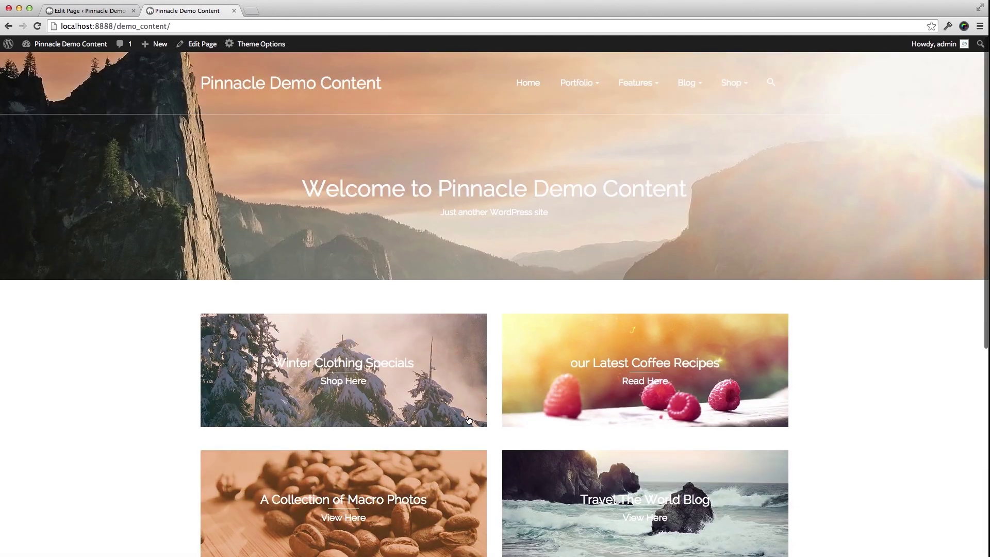
Step: In Theme Options Home Layout, move Portfolio Carousel from Disabled into Enabled below Page Content
{"action": "left_click", "coordinate": [105, 11]}
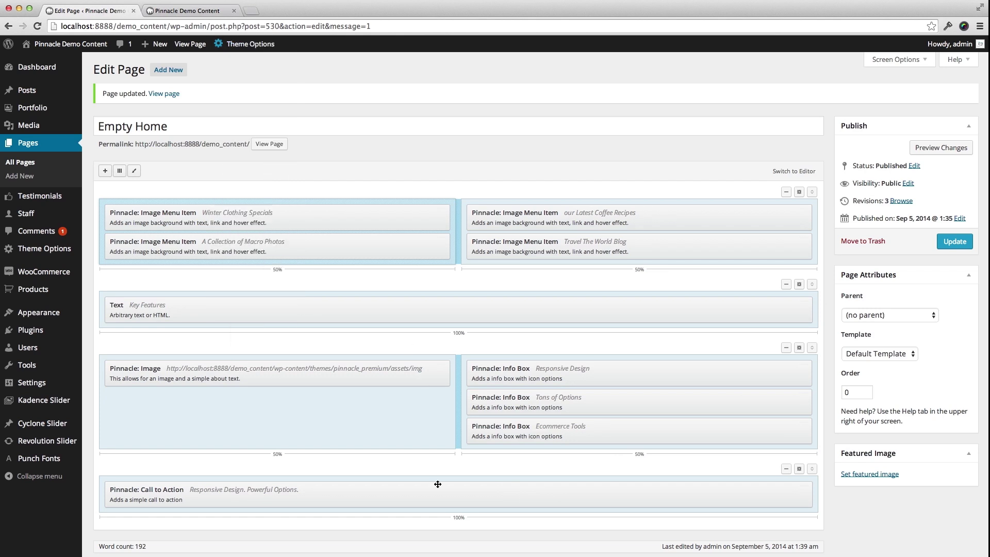
{"action": "scroll", "coordinate": [505, 475], "scroll_direction": "down", "scroll_amount": 3}
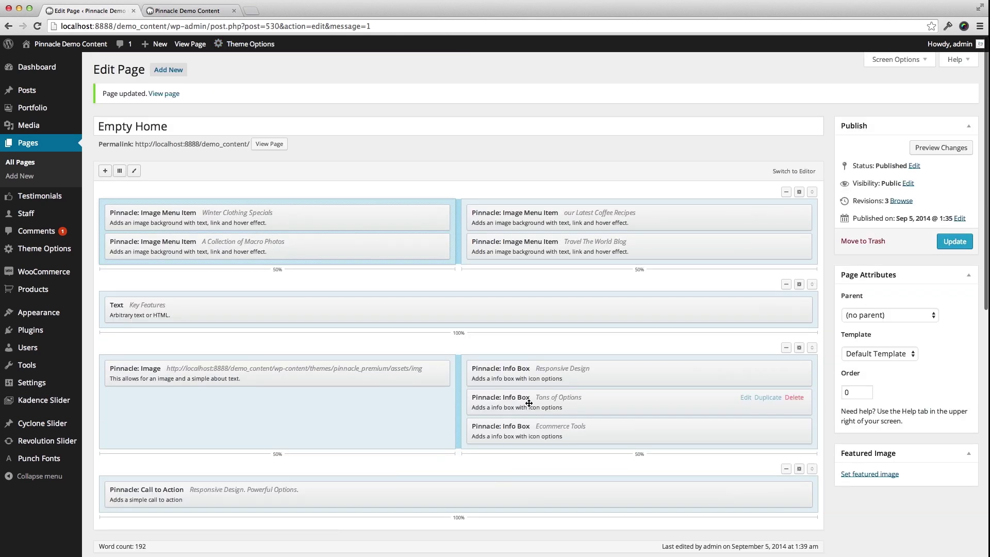
{"action": "mouse_move", "coordinate": [44, 249]}
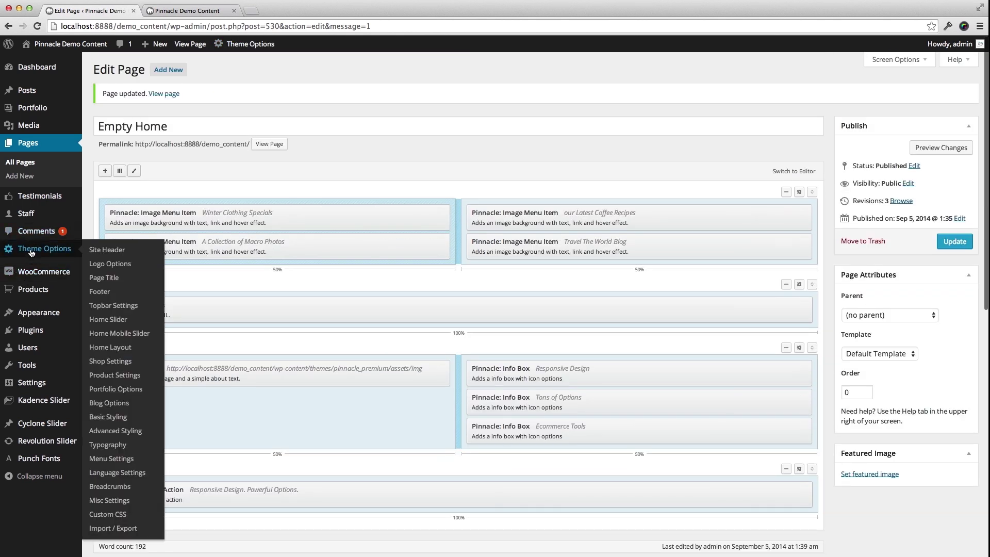
{"action": "left_click", "coordinate": [118, 348]}
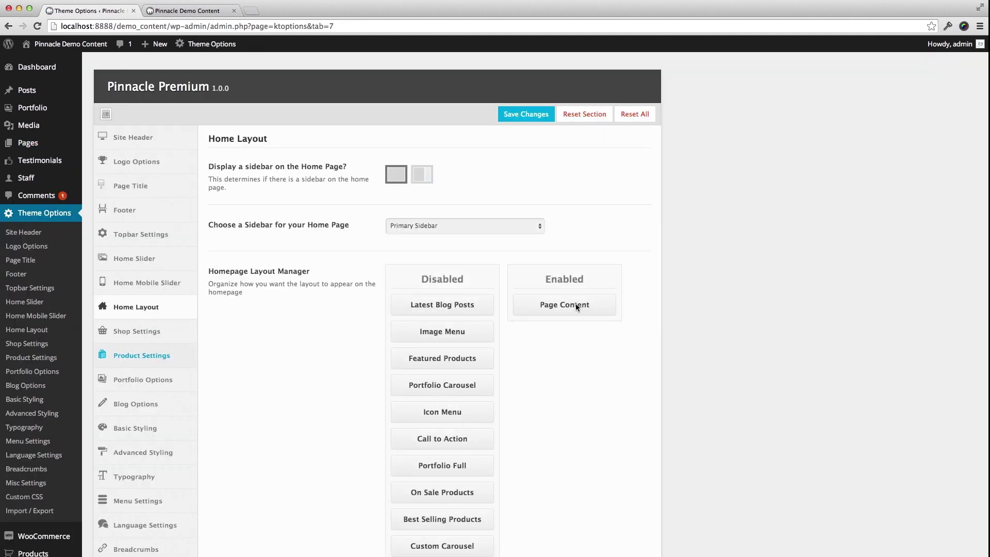
{"action": "scroll", "coordinate": [442, 385], "scroll_direction": "down", "scroll_amount": 1}
{"action": "left_click_drag", "start_coordinate": [442, 385], "coordinate": [590, 325]}
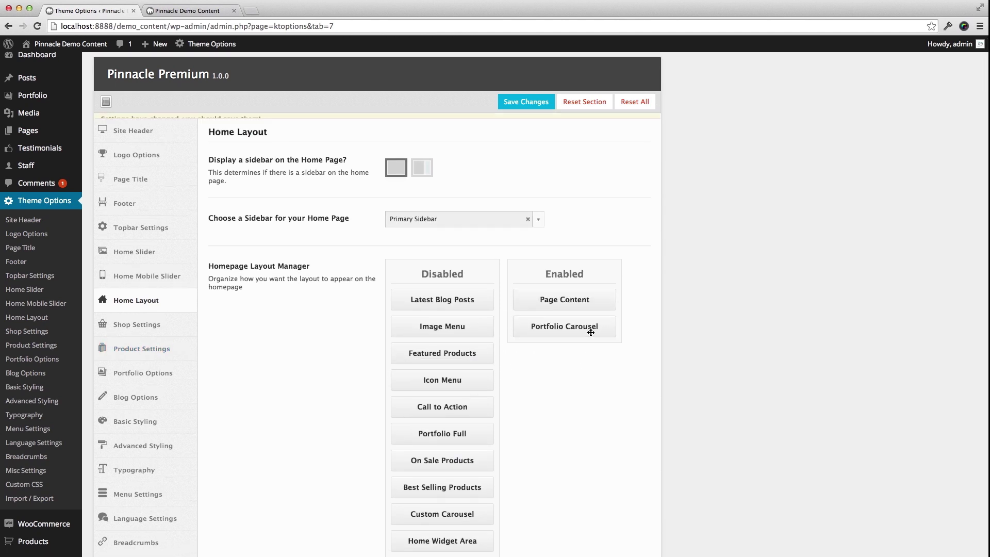
{"action": "scroll", "coordinate": [555, 378], "scroll_direction": "down", "scroll_amount": 20}
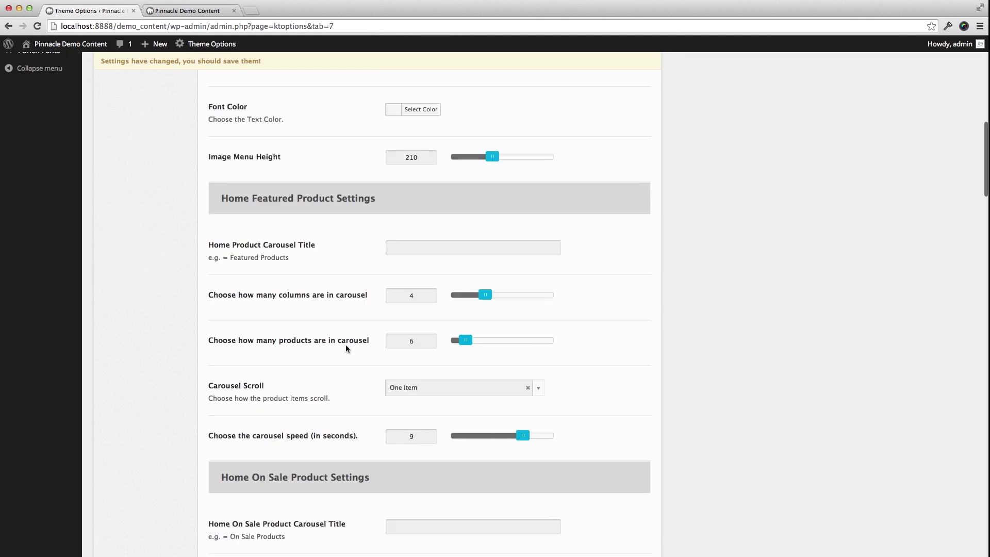
Step: Set the Home Portfolio Carousel layout style to Flat no Margin
{"action": "scroll", "coordinate": [330, 322], "scroll_direction": "down", "scroll_amount": 5}
{"action": "scroll", "coordinate": [318, 290], "scroll_direction": "down", "scroll_amount": 7}
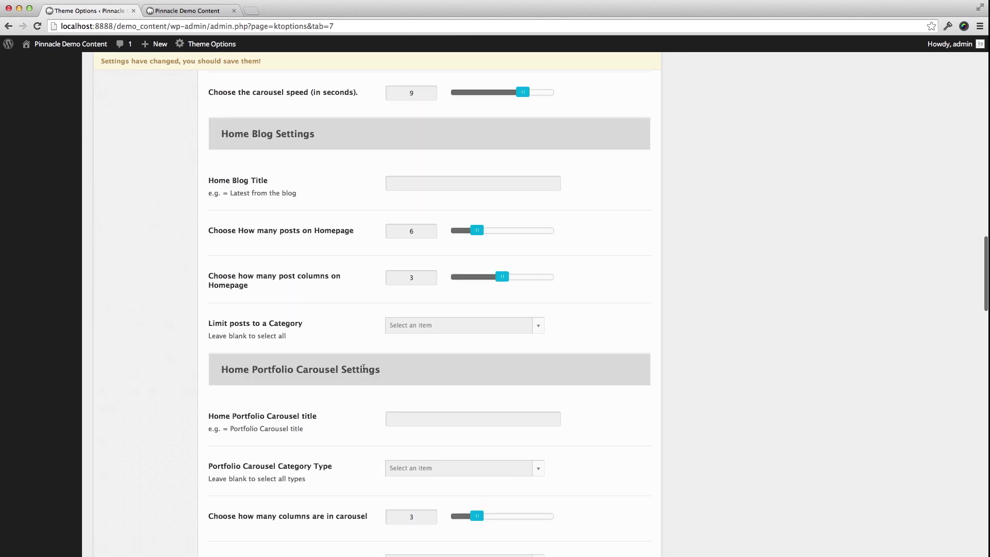
{"action": "scroll", "coordinate": [364, 368], "scroll_direction": "down", "scroll_amount": 3}
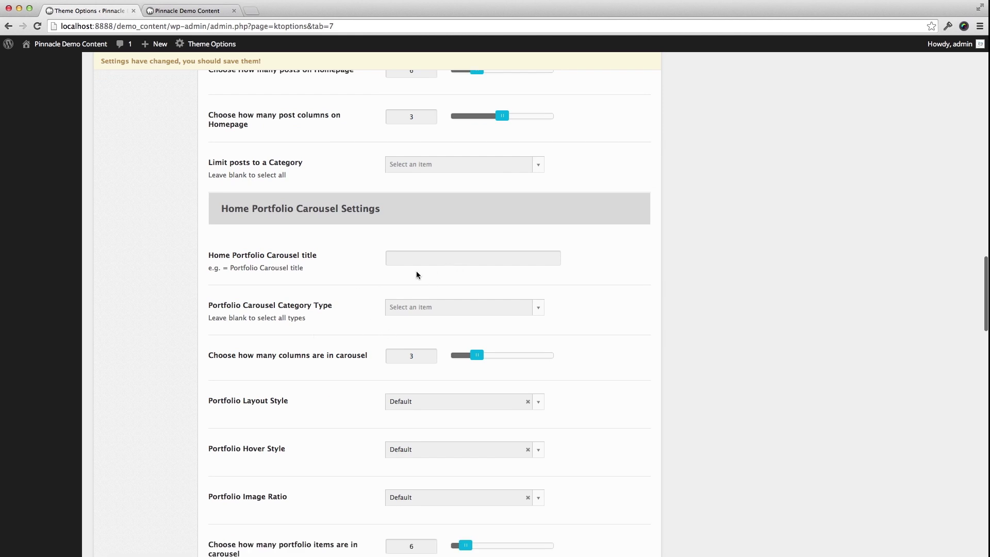
{"action": "scroll", "coordinate": [361, 272], "scroll_direction": "down", "scroll_amount": 1}
{"action": "scroll", "coordinate": [361, 274], "scroll_direction": "down", "scroll_amount": 1}
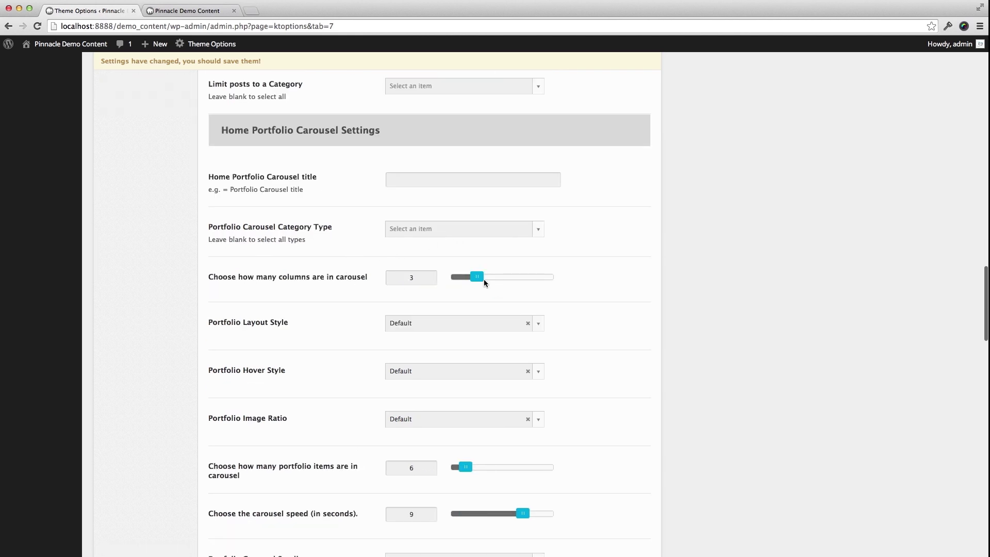
{"action": "scroll", "coordinate": [412, 289], "scroll_direction": "down", "scroll_amount": 3}
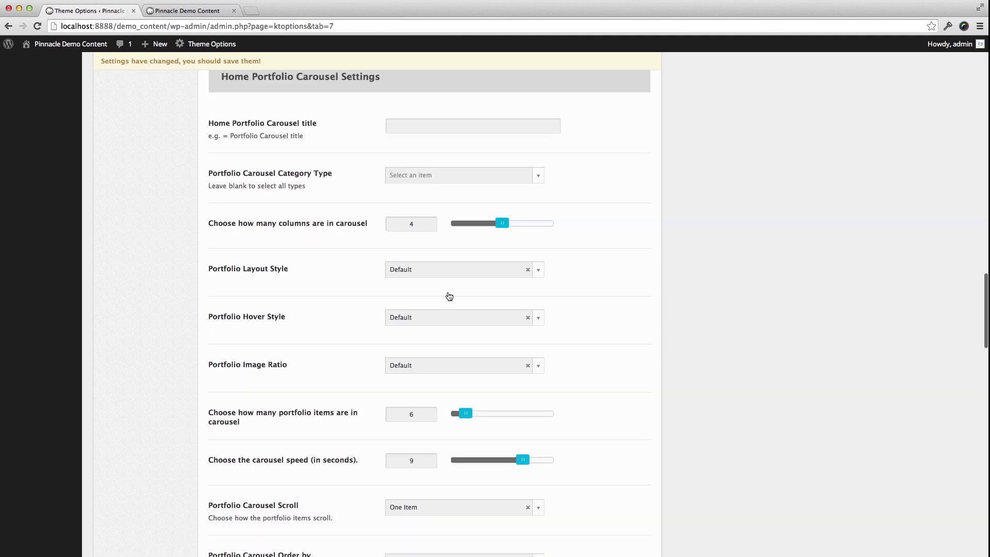
{"action": "scroll", "coordinate": [352, 350], "scroll_direction": "down", "scroll_amount": 3}
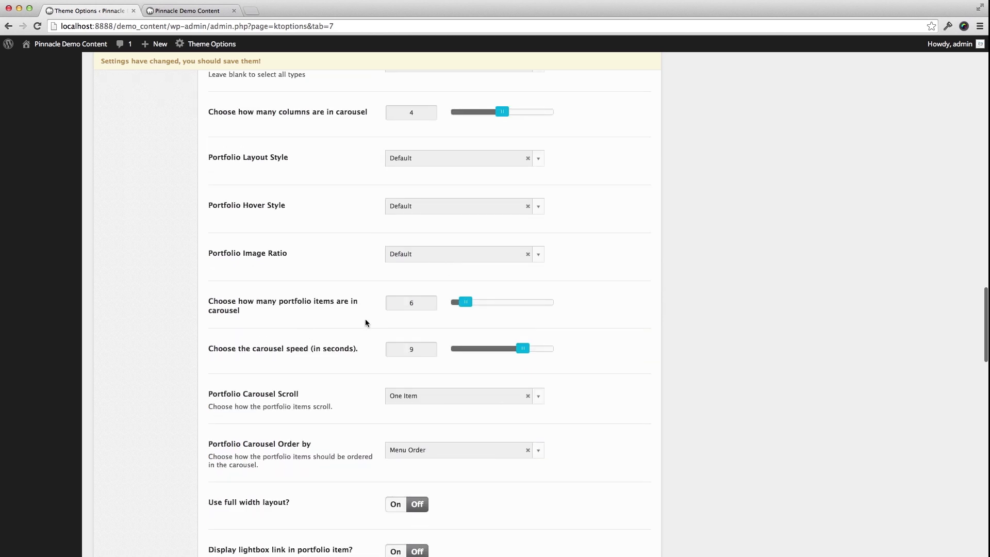
{"action": "left_click", "coordinate": [437, 164]}
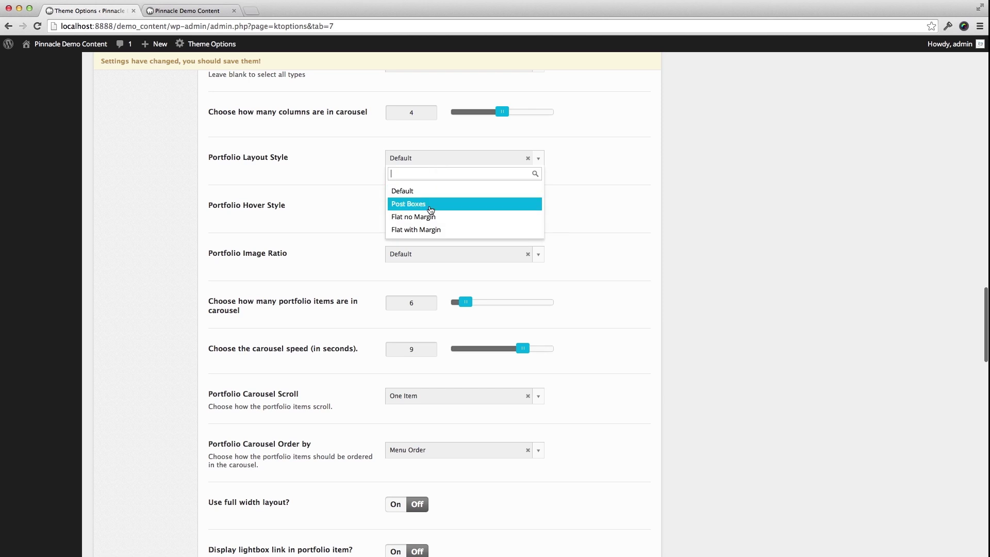
{"action": "left_click", "coordinate": [426, 230]}
{"action": "scroll", "coordinate": [329, 203], "scroll_direction": "down", "scroll_amount": 2}
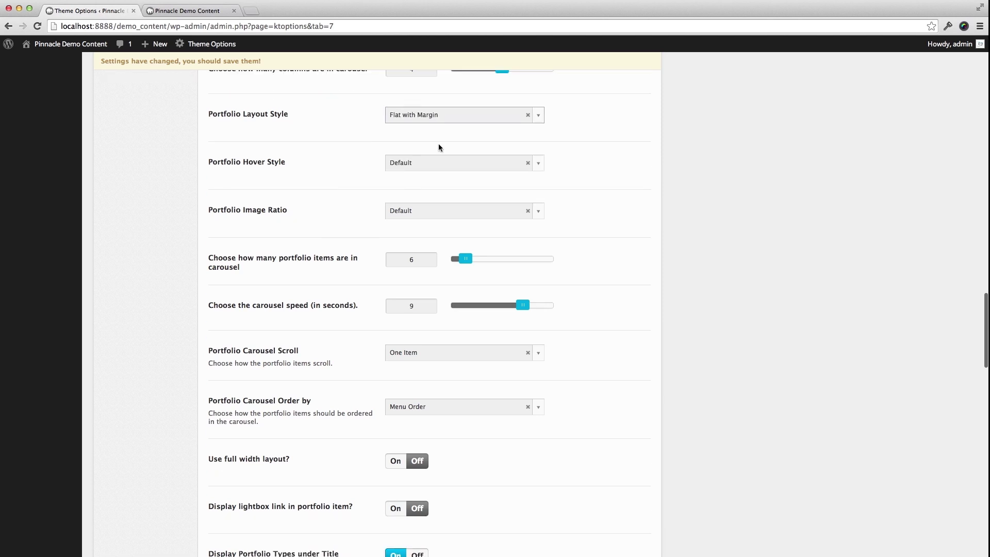
{"action": "left_click", "coordinate": [433, 114]}
{"action": "left_click", "coordinate": [426, 177]}
Step: Switch the portfolio carousel's full width layout On and save the theme settings
{"action": "scroll", "coordinate": [476, 276], "scroll_direction": "down", "scroll_amount": 1}
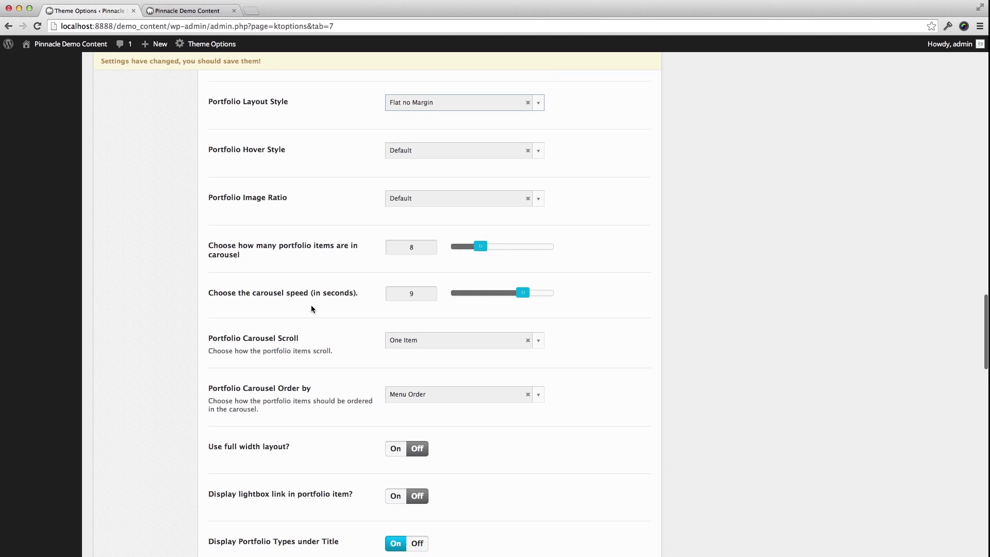
{"action": "scroll", "coordinate": [435, 325], "scroll_direction": "down", "scroll_amount": 5}
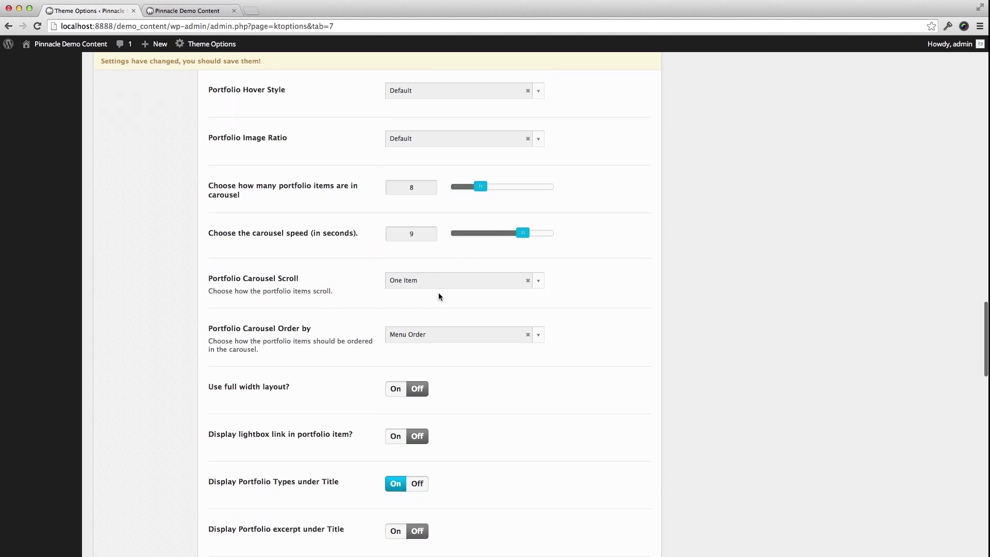
{"action": "left_click", "coordinate": [395, 318]}
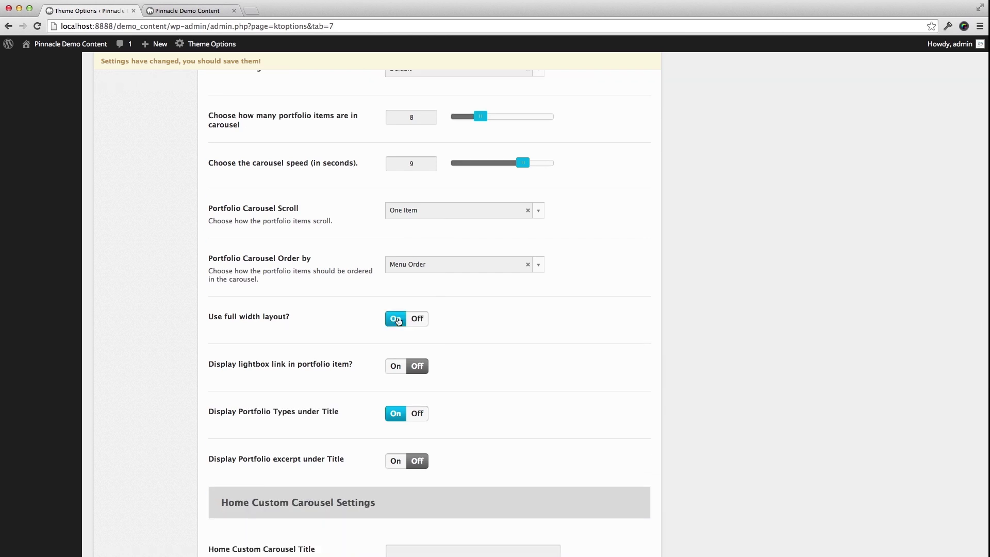
{"action": "scroll", "coordinate": [267, 312], "scroll_direction": "down", "scroll_amount": 2}
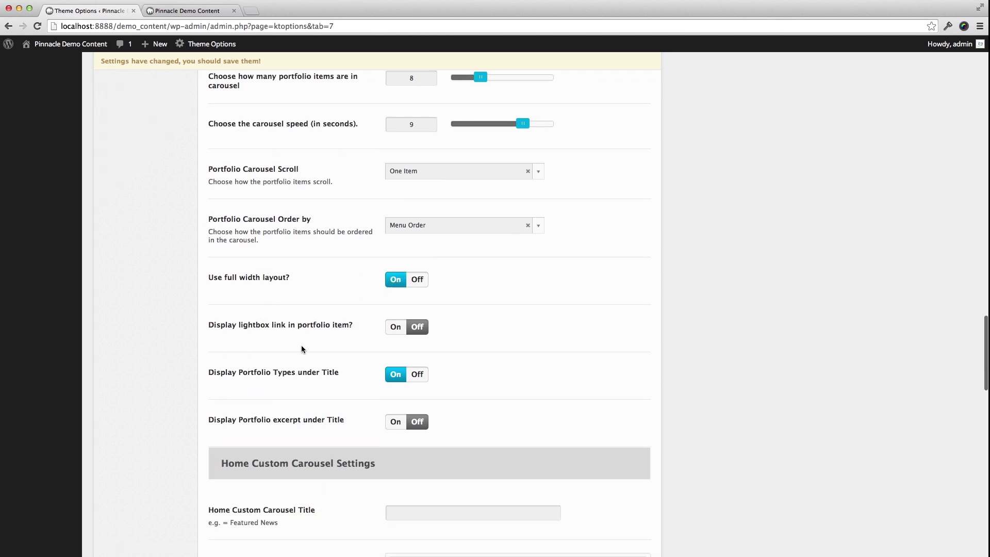
{"action": "scroll", "coordinate": [335, 343], "scroll_direction": "down", "scroll_amount": 1}
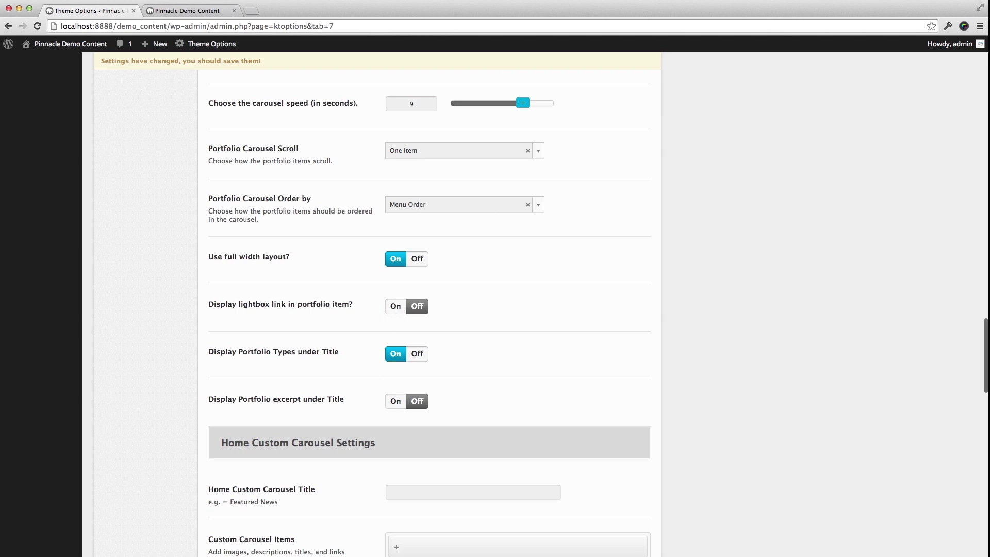
{"action": "key", "text": "super+r"}
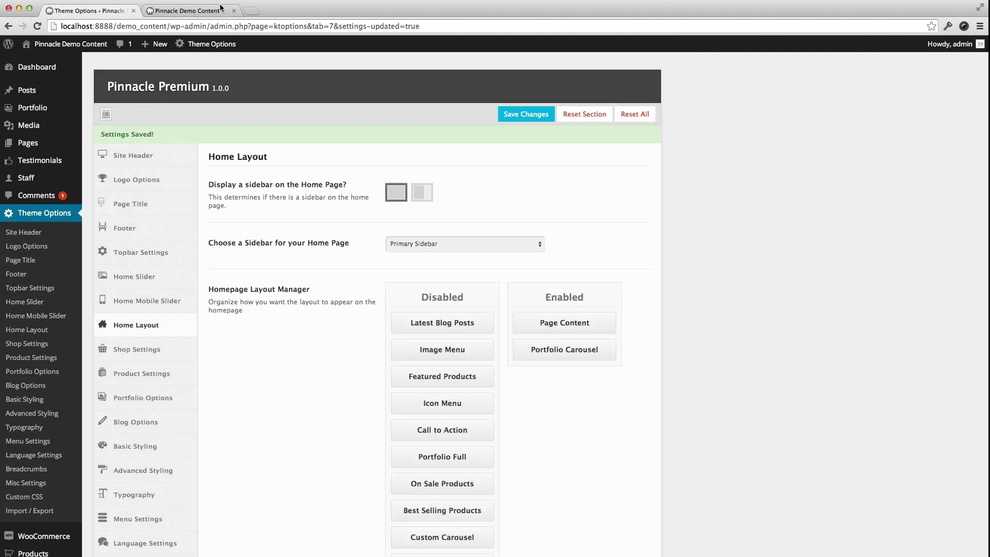
Step: Reload the Pinnacle Demo Content homepage and scroll to the full-width four-tile portfolio carousel
{"action": "left_click", "coordinate": [220, 7]}
{"action": "key", "text": "super+r"}
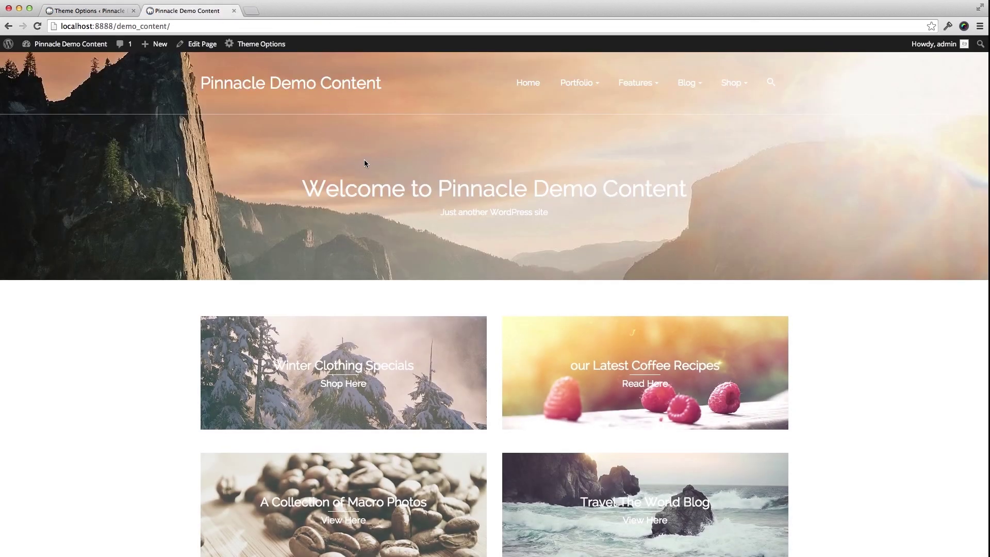
{"action": "scroll", "coordinate": [368, 176], "scroll_direction": "down", "scroll_amount": 4}
{"action": "scroll", "coordinate": [370, 188], "scroll_direction": "down", "scroll_amount": 12}
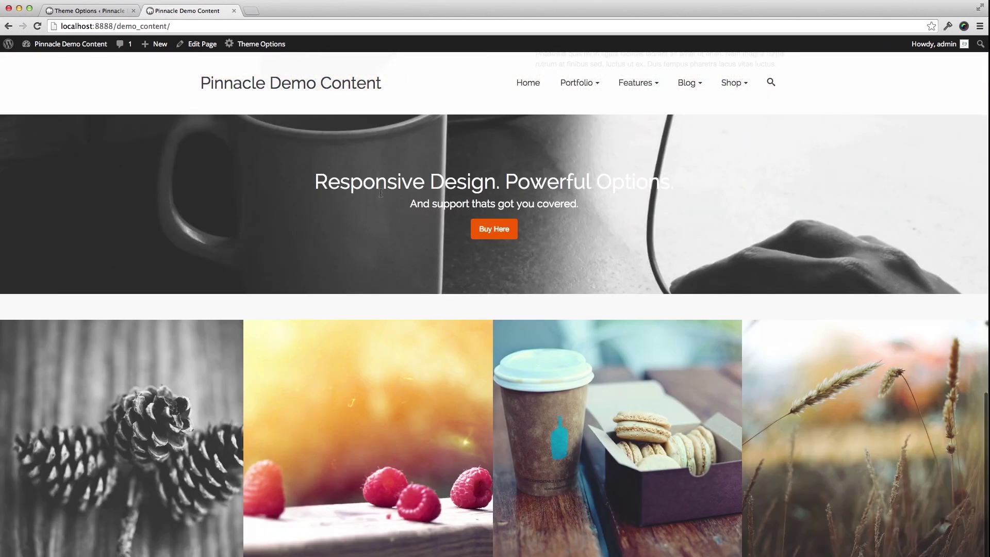